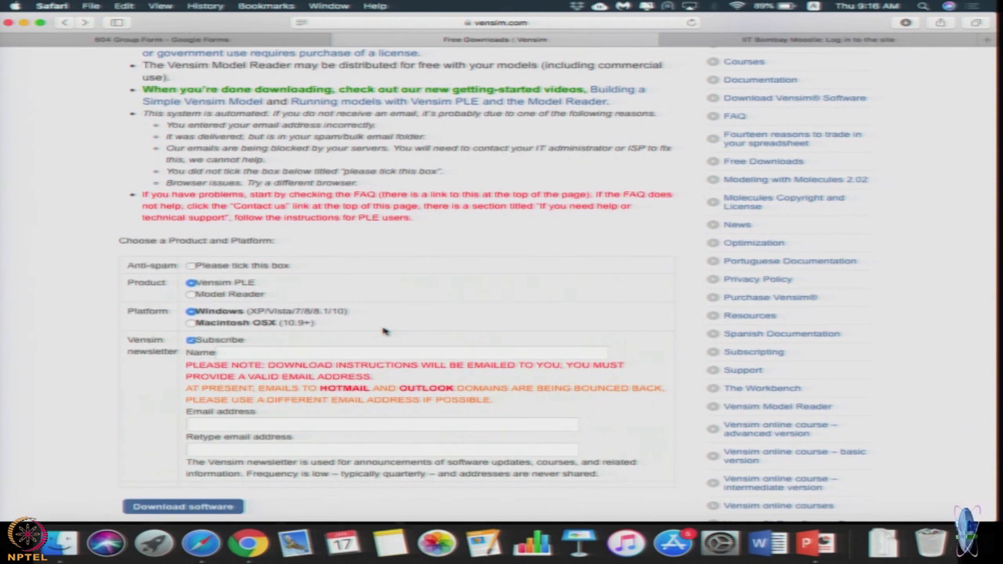
Scroll down to the Vensim PLE product/platform form and Download software button, then back up
scroll(384, 330, down, 5)
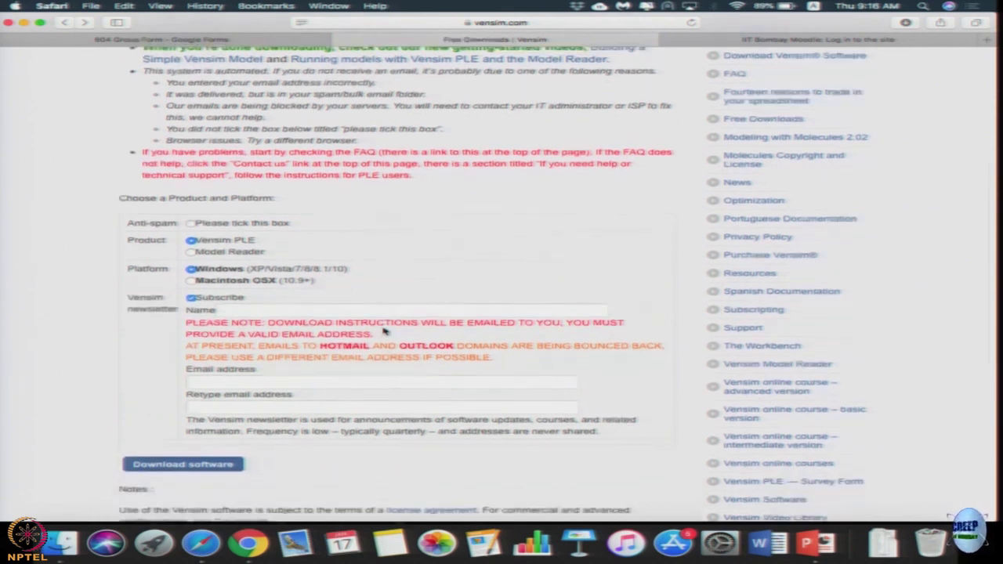
scroll(383, 330, down, 1)
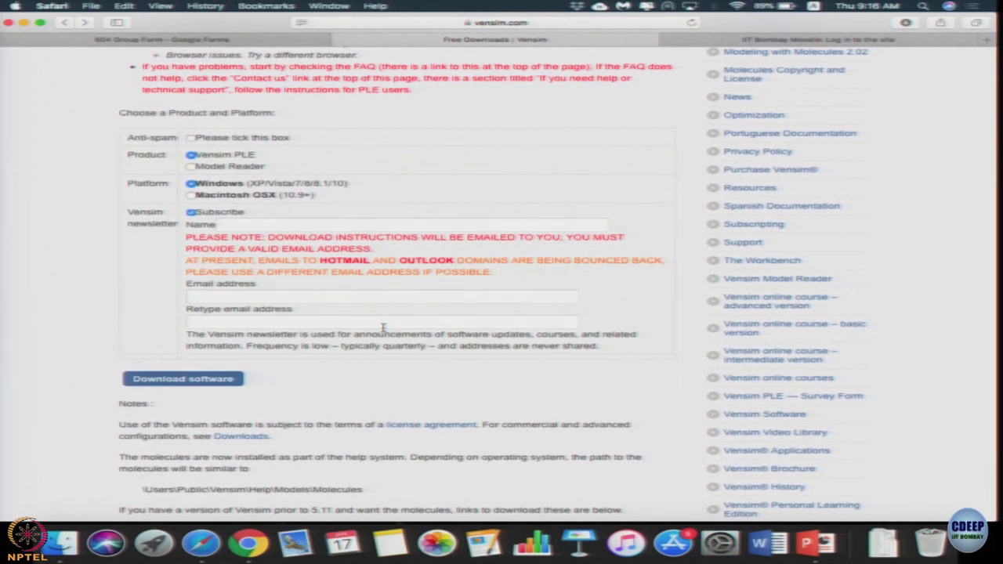
scroll(383, 328, up, 15)
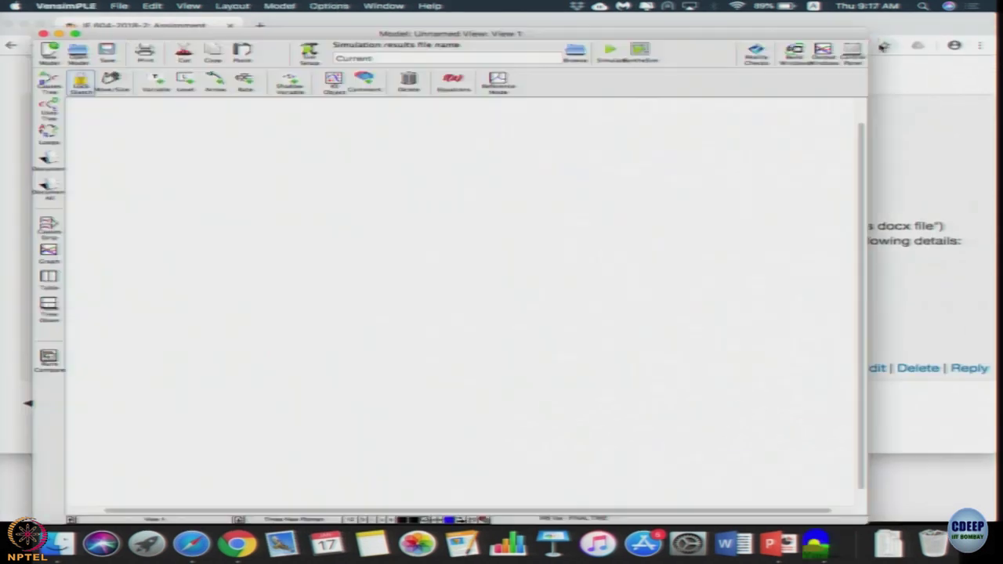
Widen the Vensim window, try the stock, flow, link and variable tools, and start a new model
drag(867, 31, 996, 30)
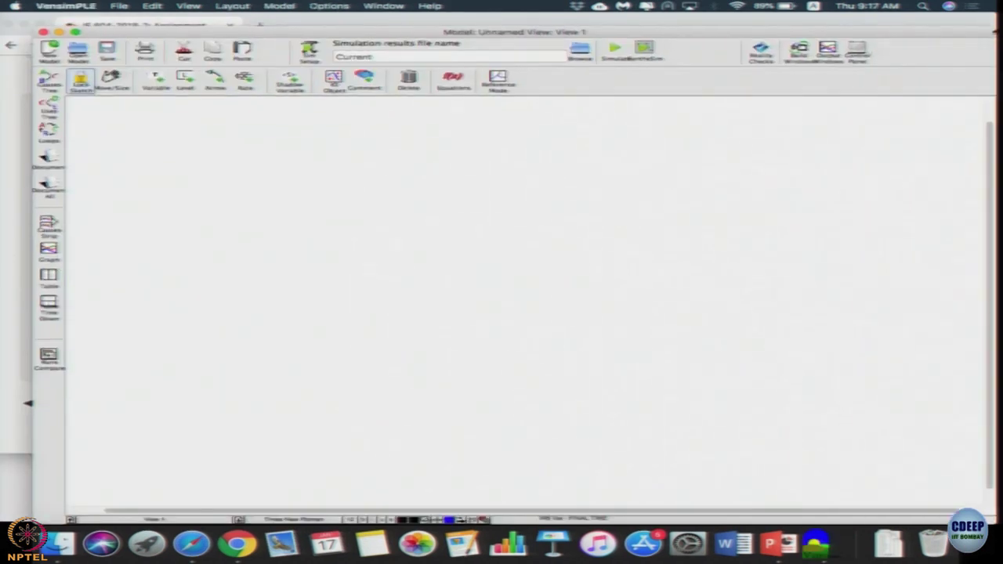
click(188, 86)
click(242, 82)
click(214, 82)
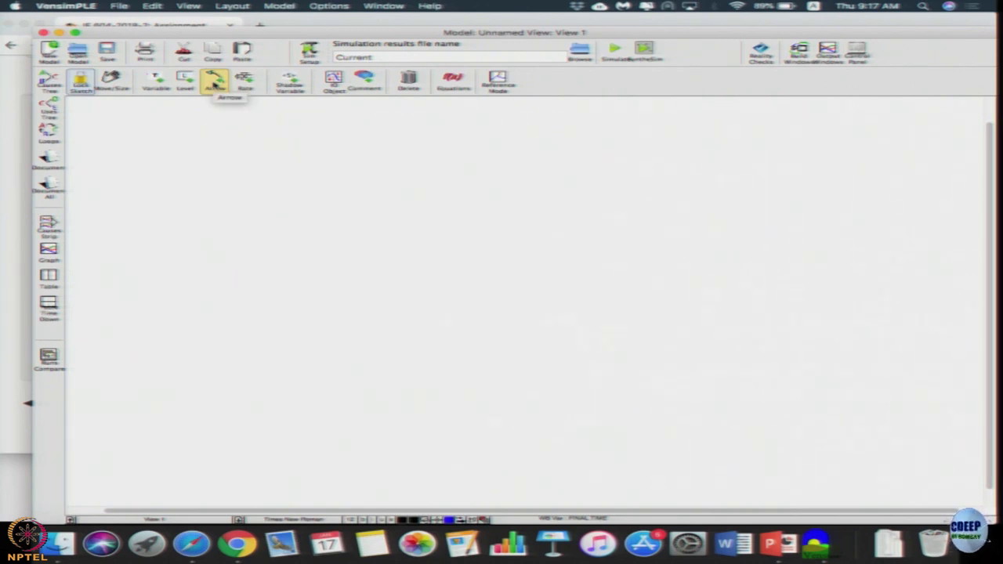
click(155, 81)
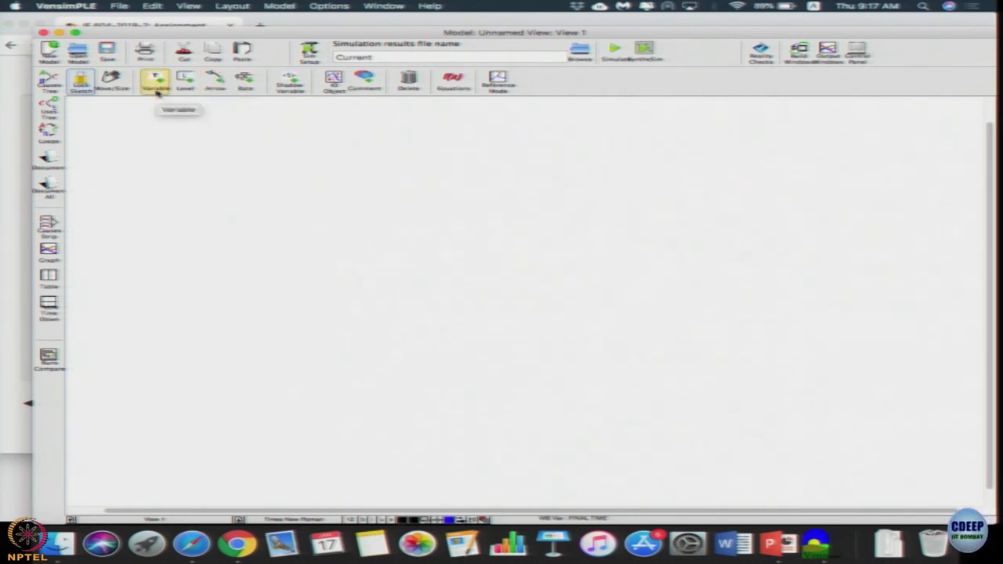
click(184, 81)
click(214, 82)
click(243, 82)
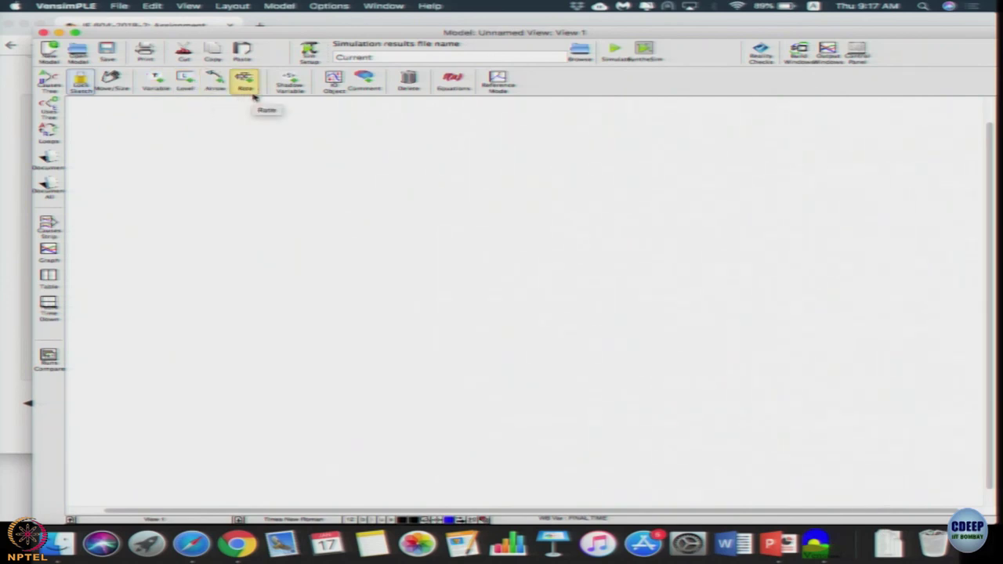
click(207, 85)
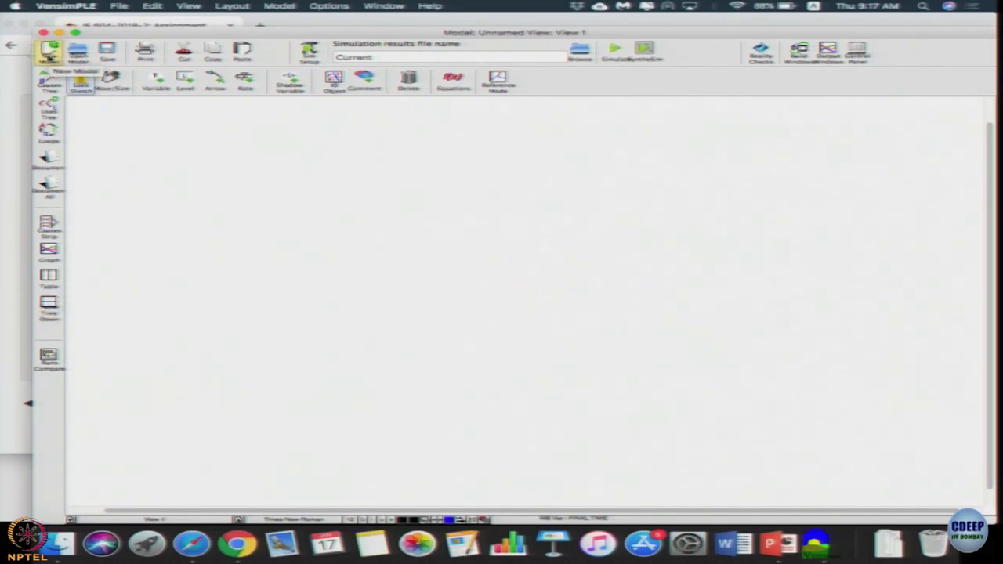
click(48, 52)
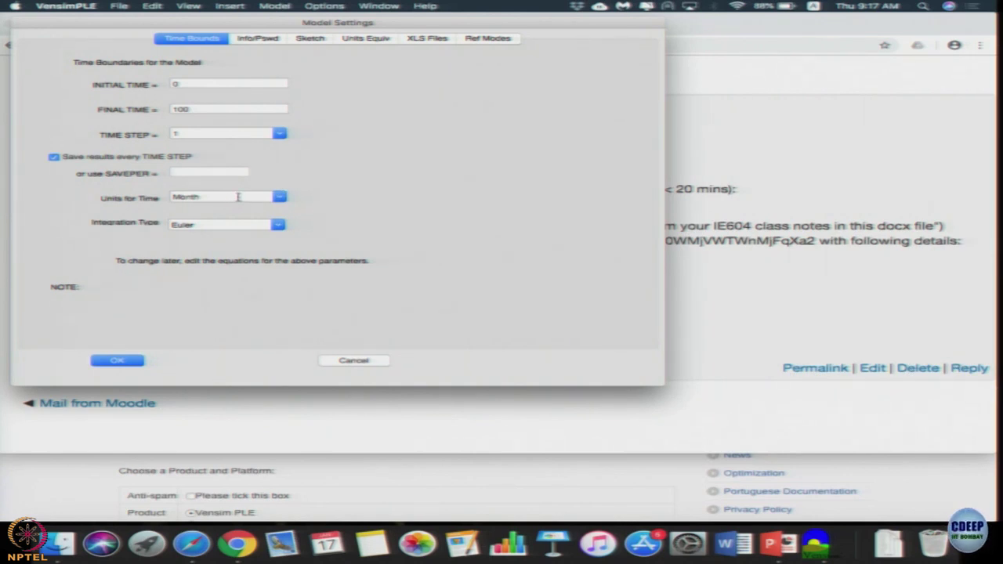
Set the time units to Year and FINAL TIME to 20
click(275, 201)
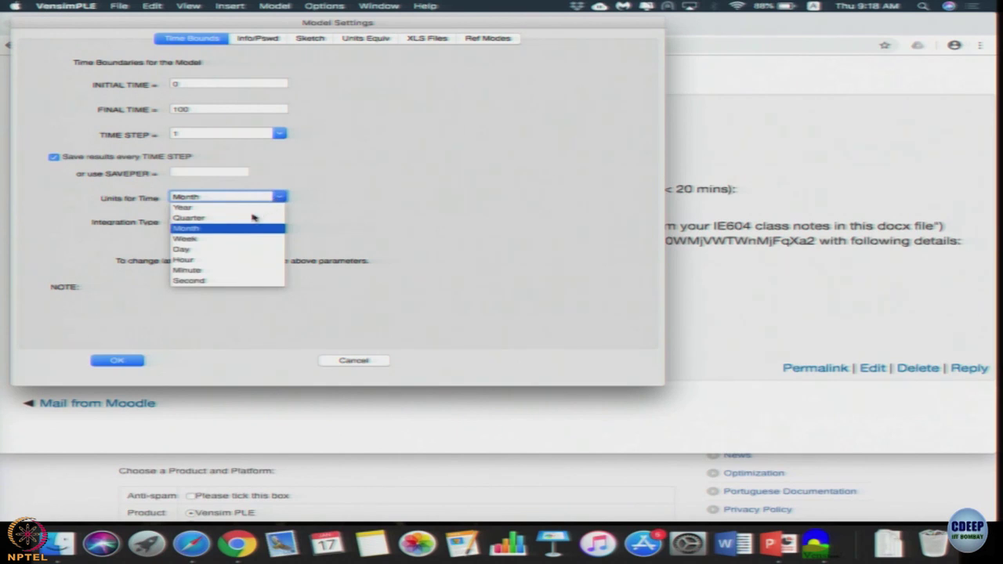
click(251, 209)
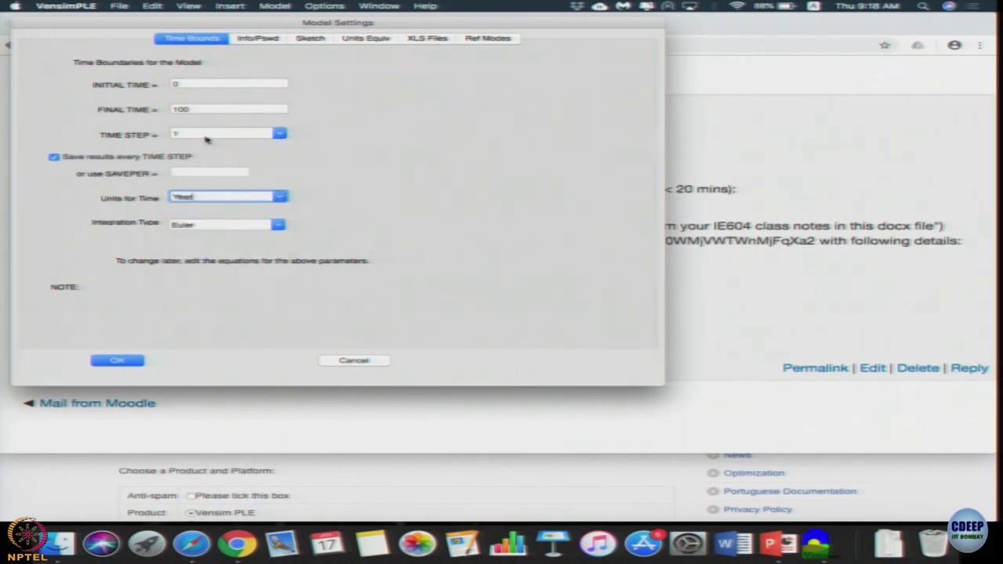
click(204, 107)
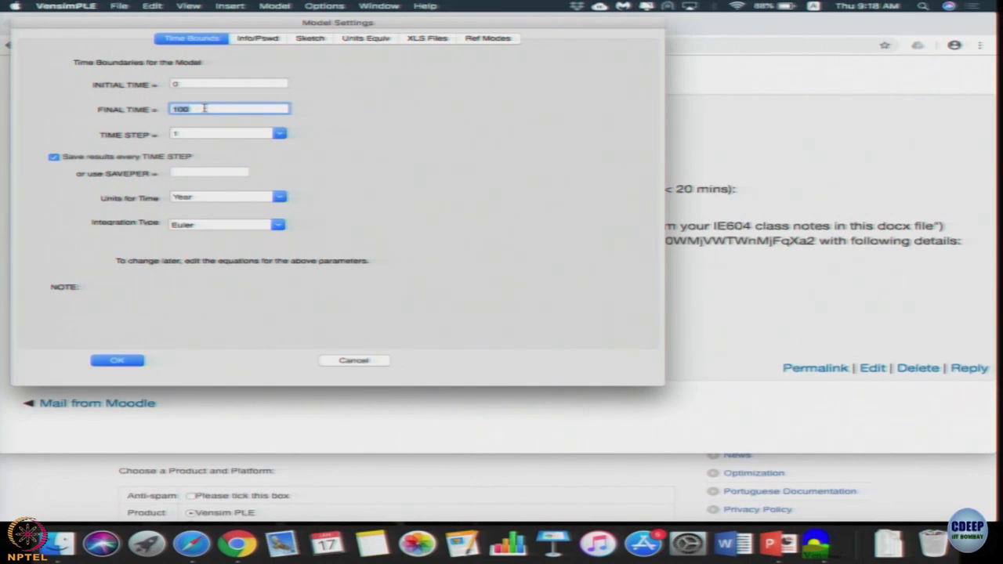
text(20)
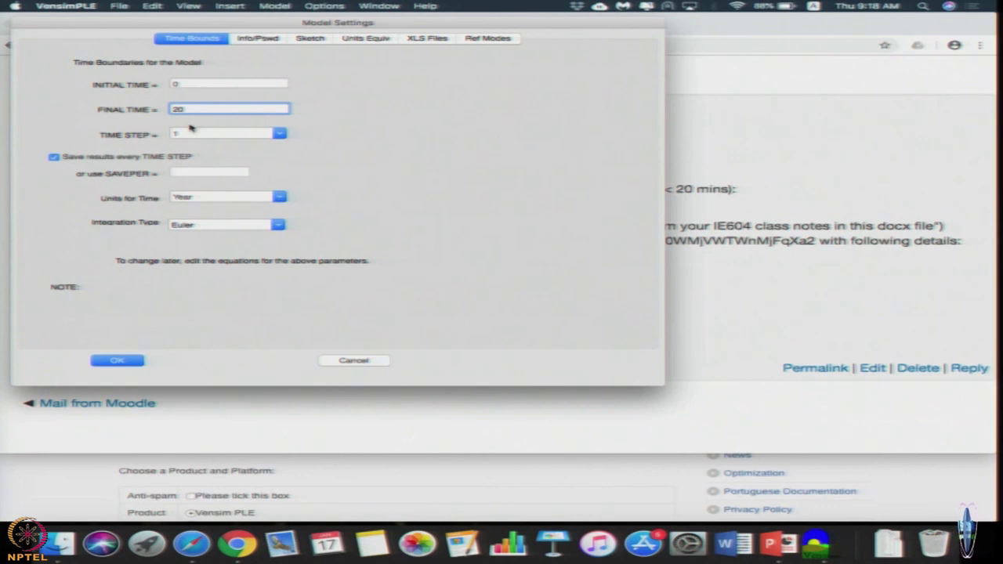
click(106, 361)
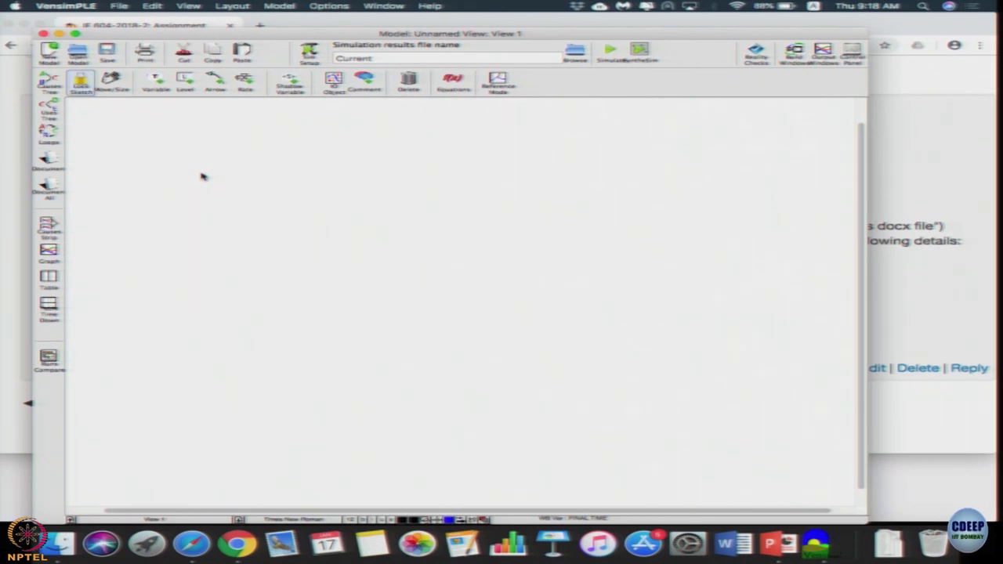
Place a stock named Principal near the top left of the sketch
click(185, 82)
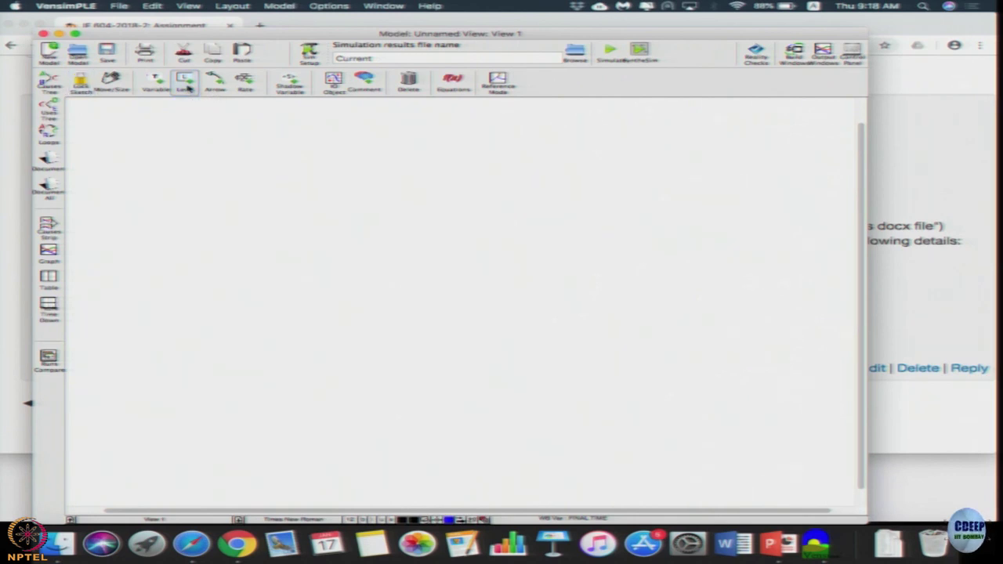
click(284, 164)
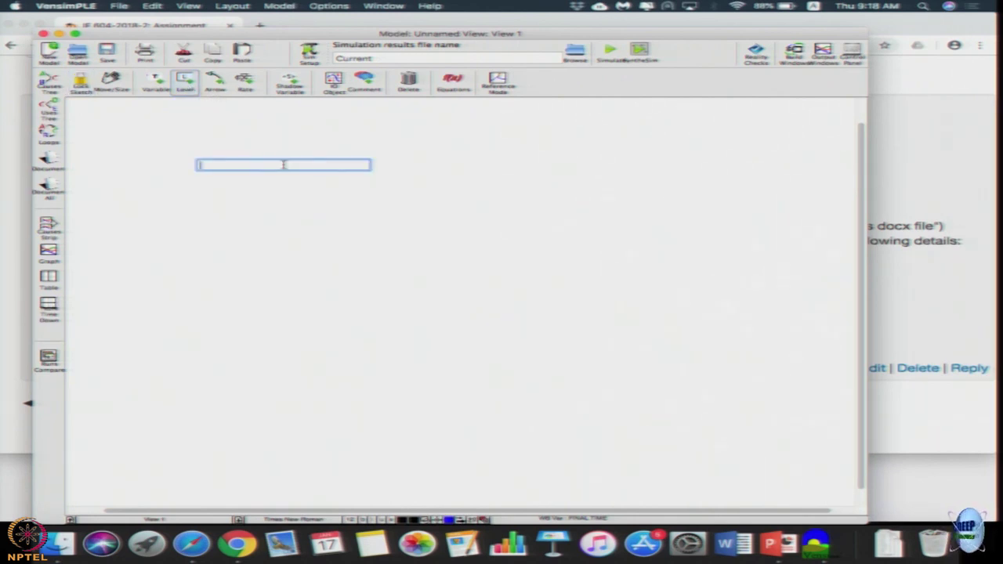
text(st)
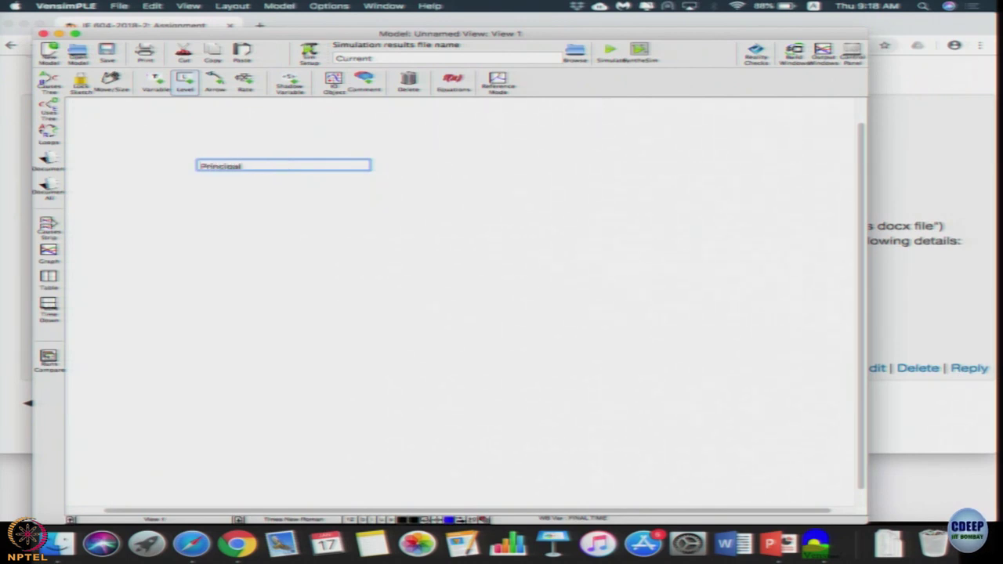
key(Return)
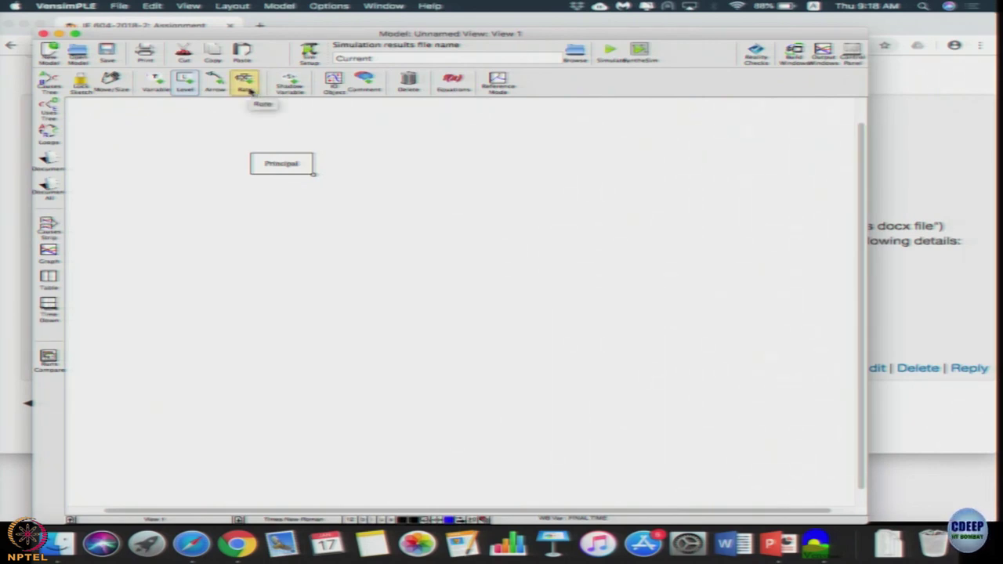
click(243, 85)
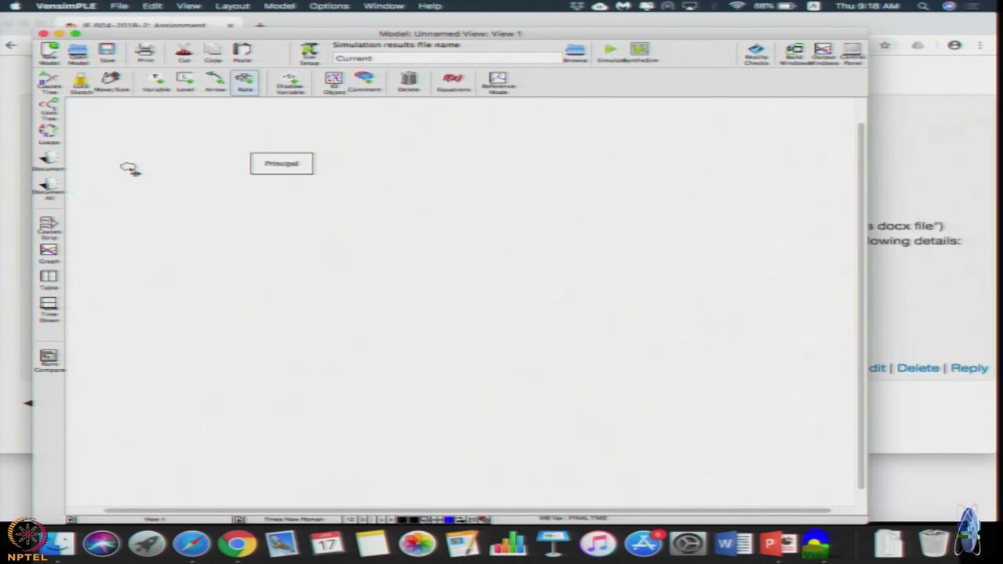
Draw a flow named Net income from a cloud into the Principal stock
click(130, 168)
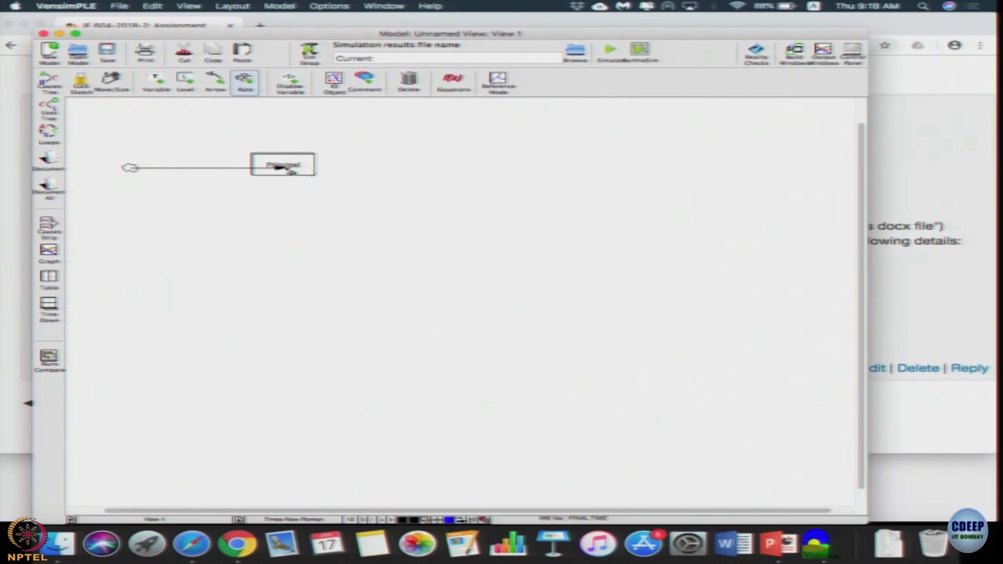
click(287, 169)
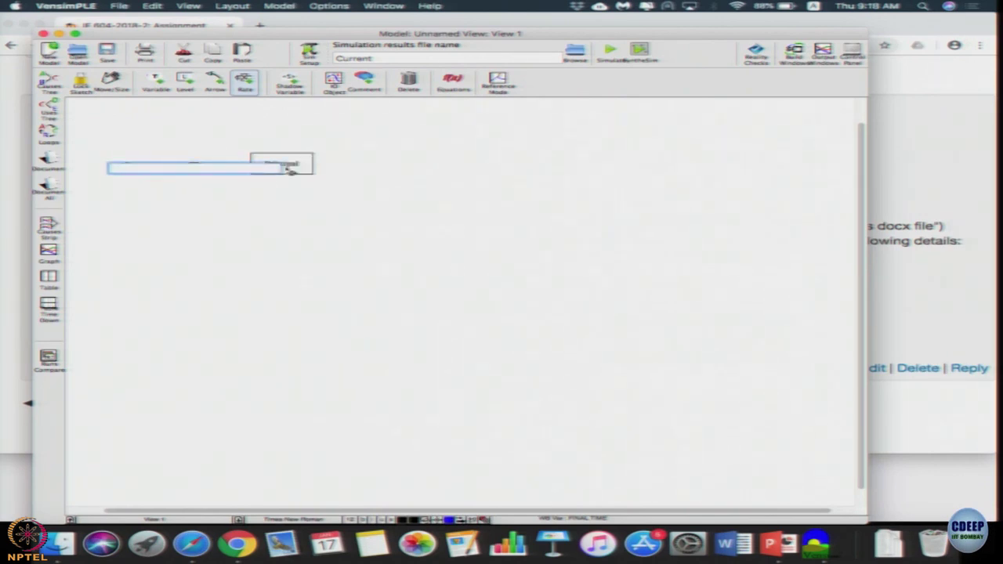
text(Net income)
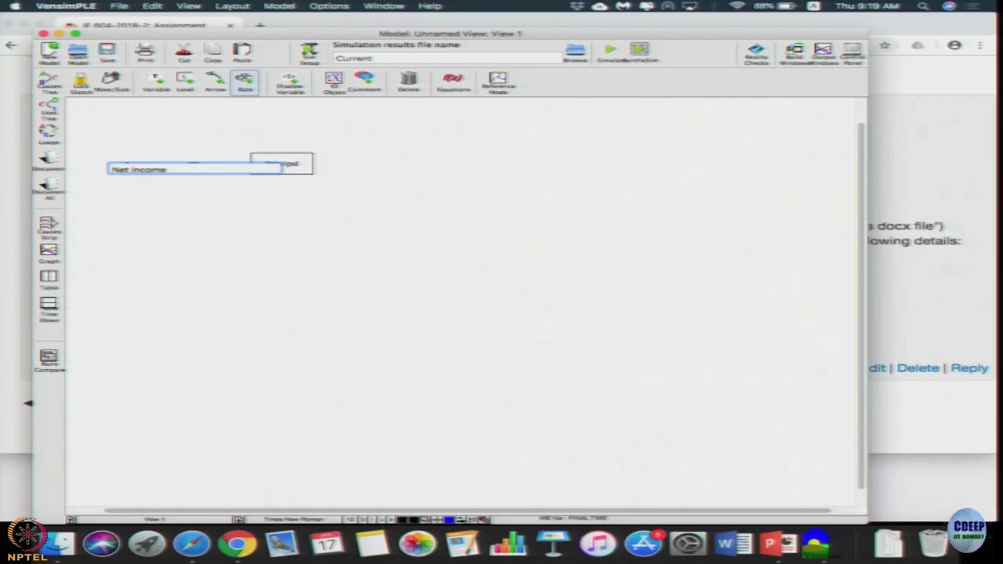
key(Return)
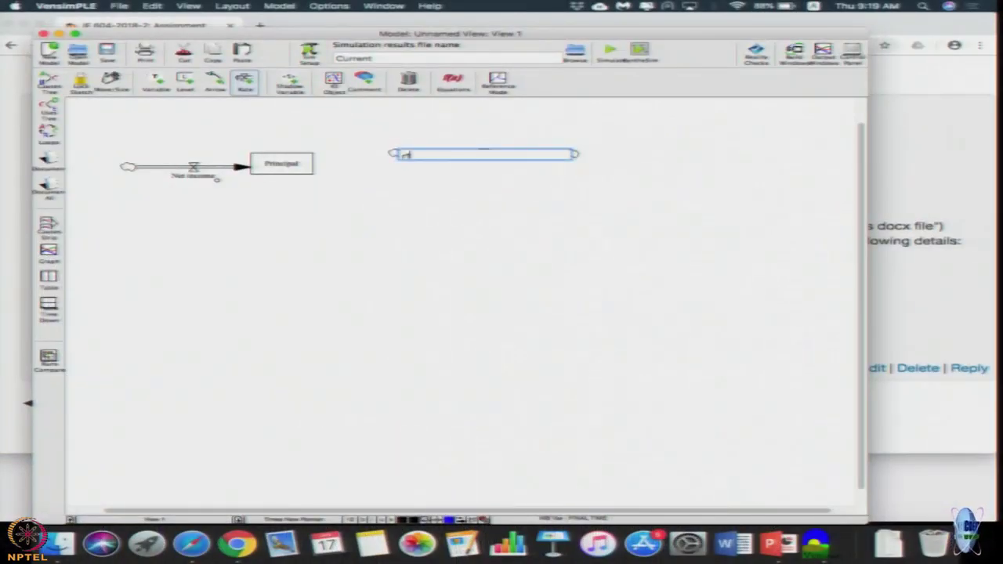
Draw a second flow from the right ending in Principal
click(576, 156)
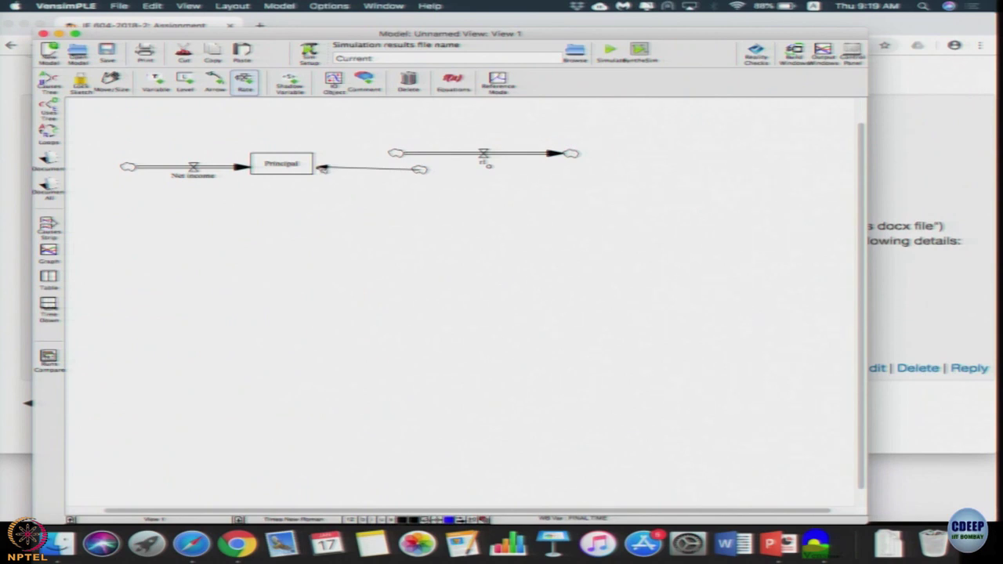
click(319, 170)
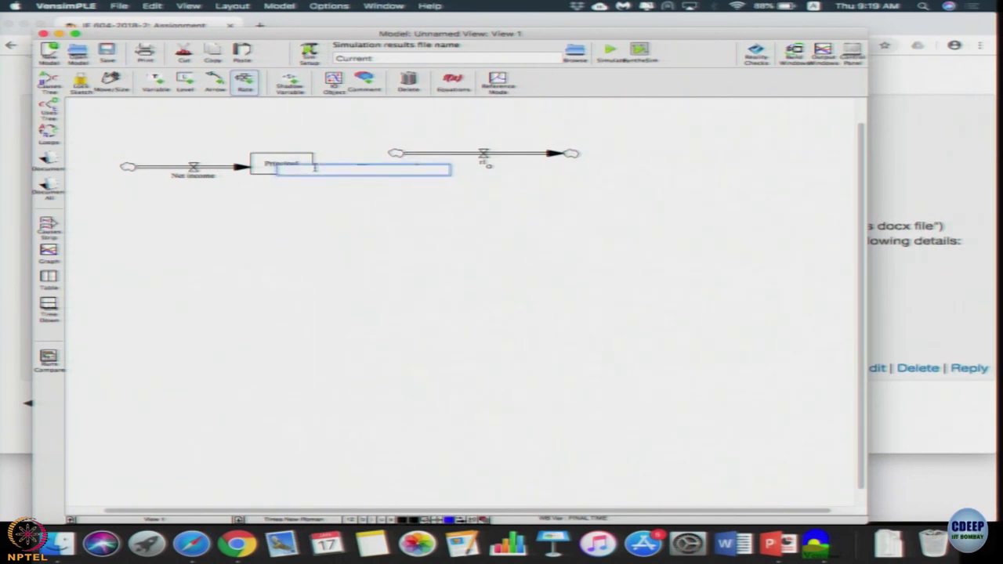
text(d1)
key(Return)
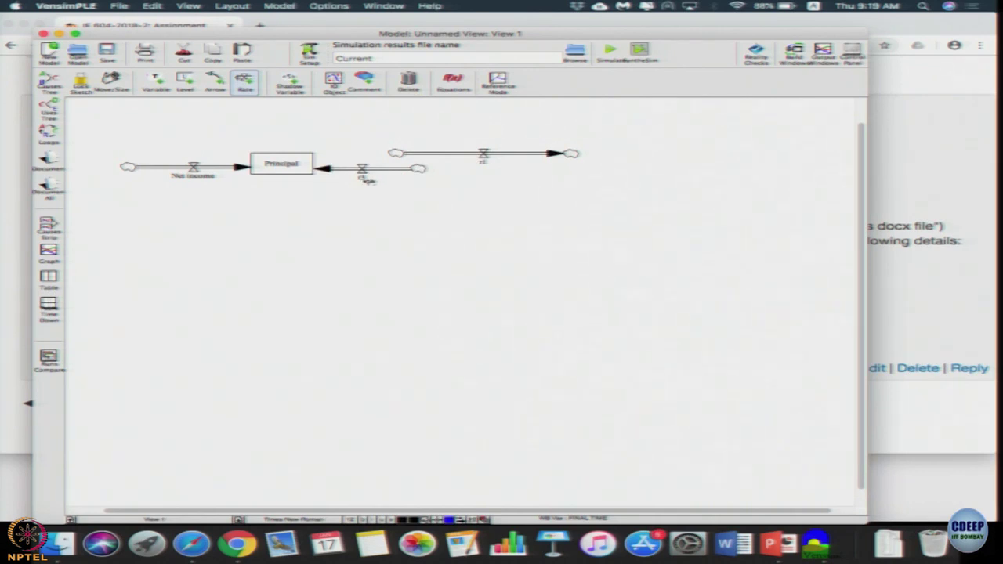
Delete the extra flow's valve, pipe and leftover clouds
click(418, 88)
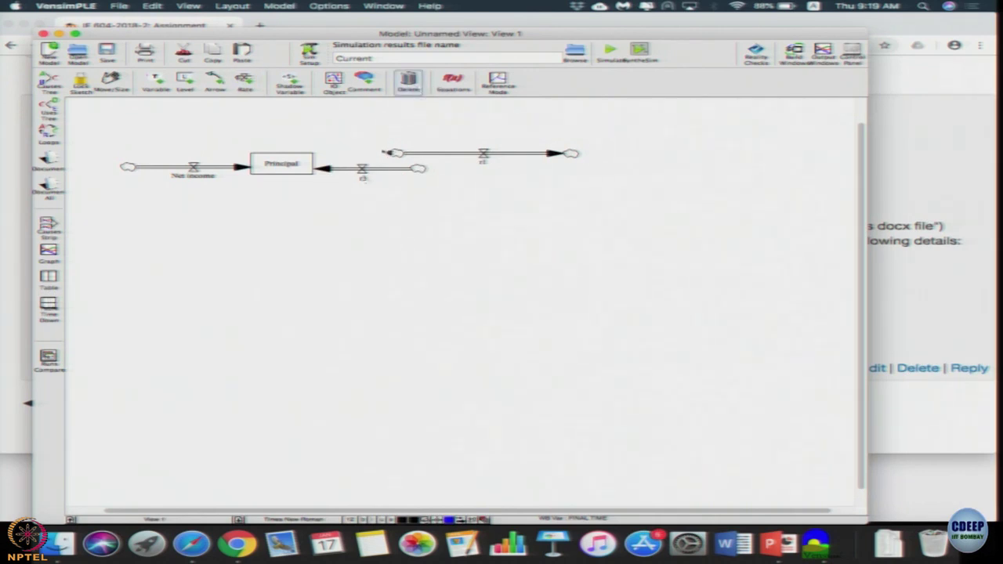
click(364, 173)
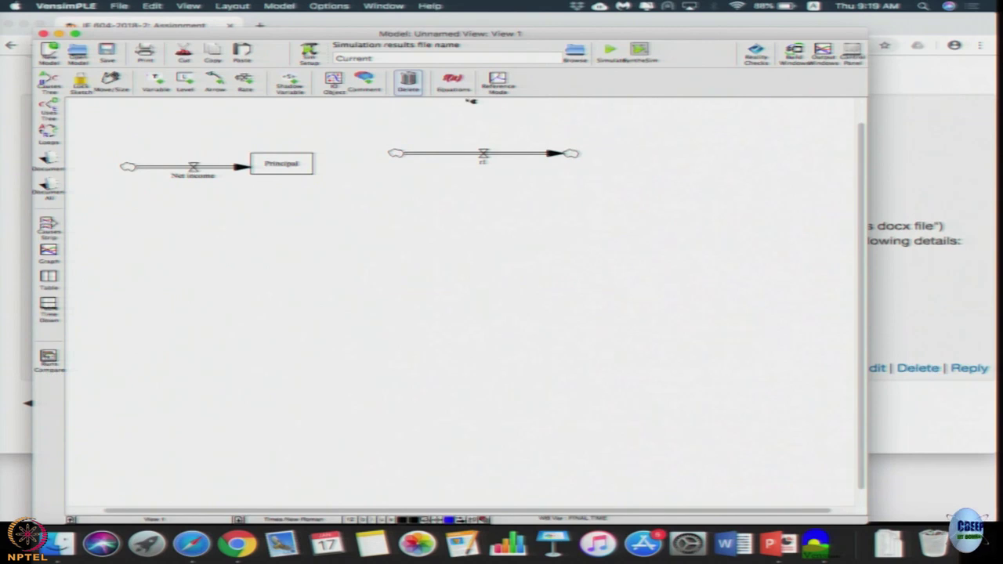
click(491, 157)
click(572, 154)
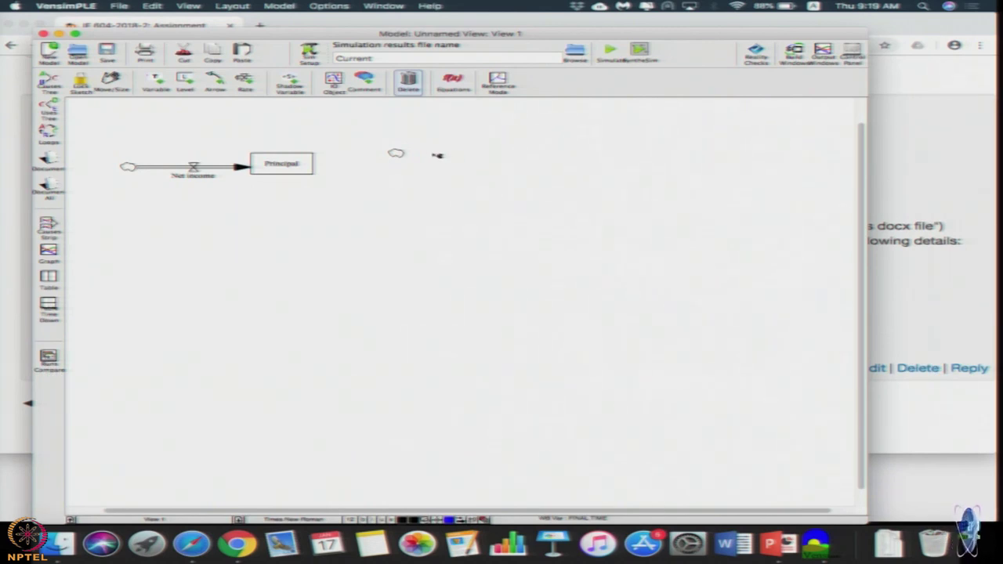
click(398, 154)
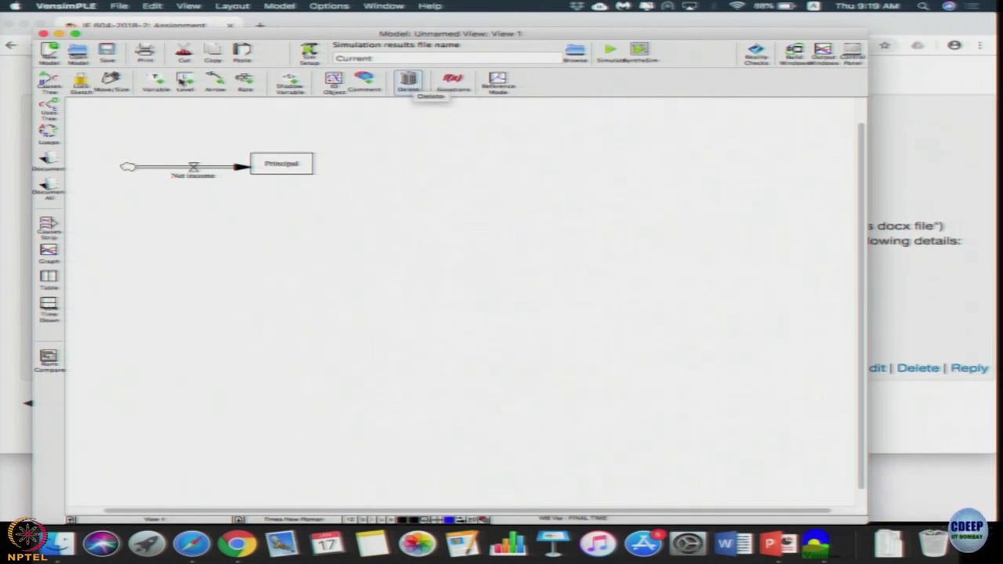
Add an 'interest rate' variable just below the Net income valve
click(161, 90)
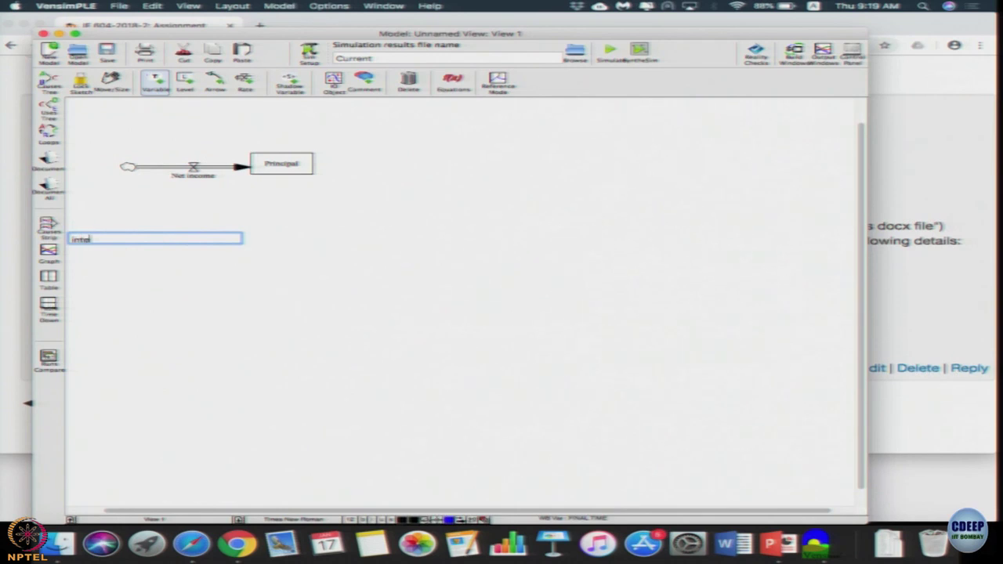
text(rate)
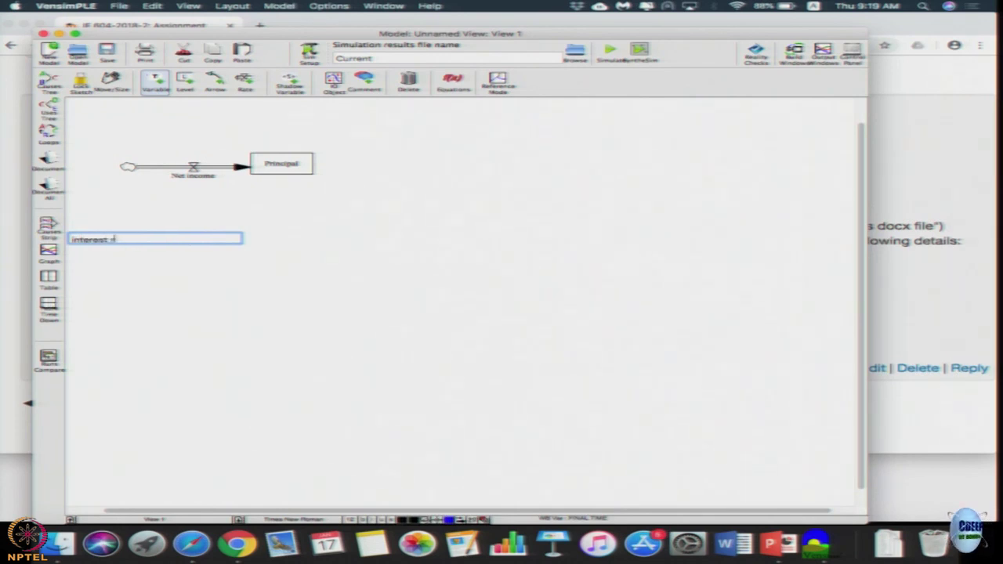
key(Return)
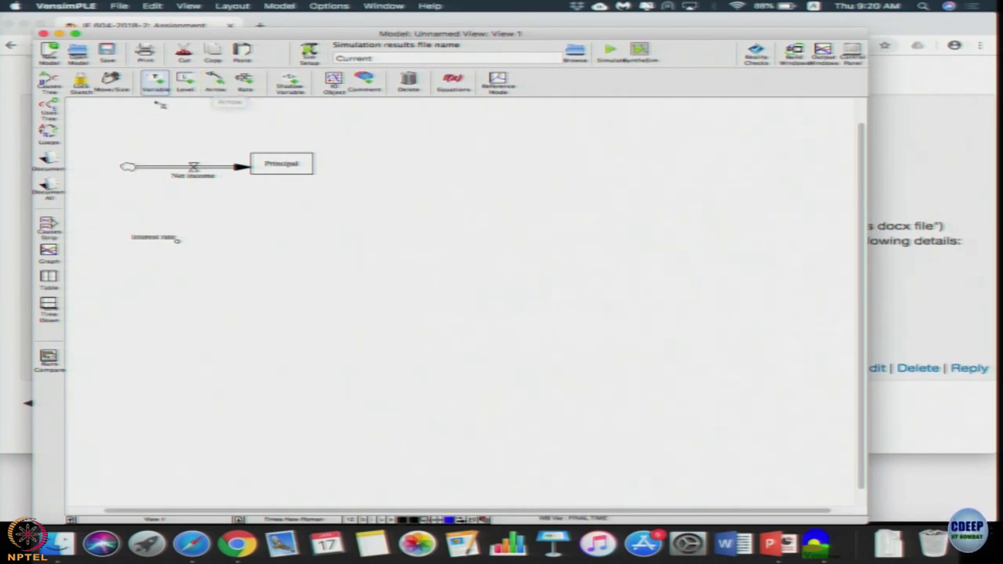
click(116, 83)
drag(158, 242, 145, 220)
Draw causal links from interest rate and Principal to Net income, flattening the Principal link's curve
click(216, 82)
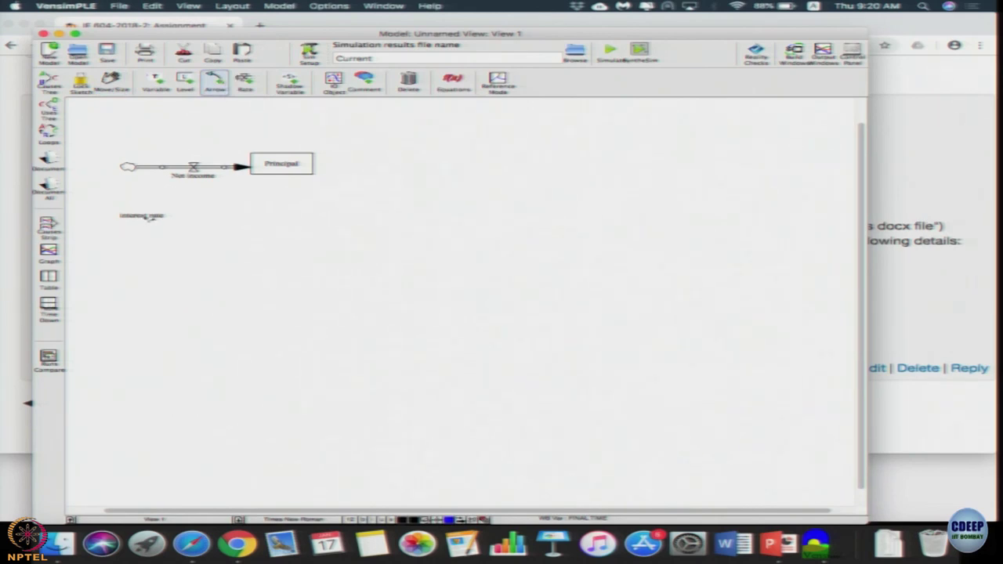
click(150, 217)
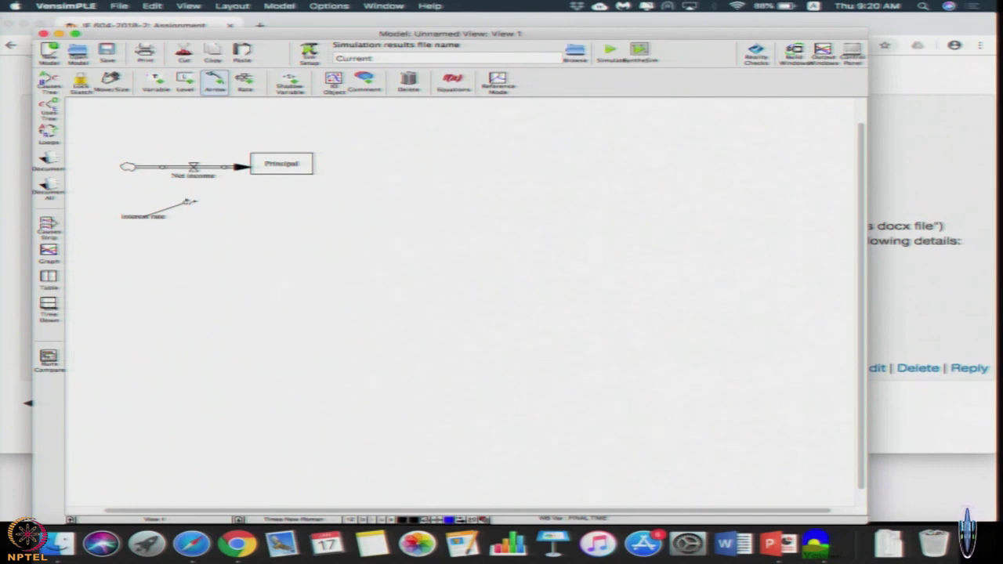
click(193, 177)
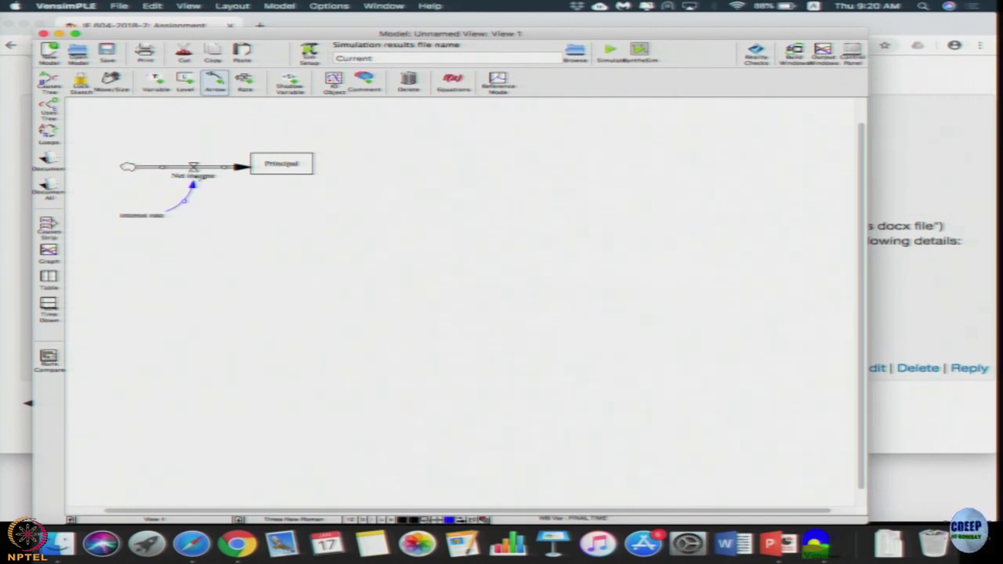
click(279, 169)
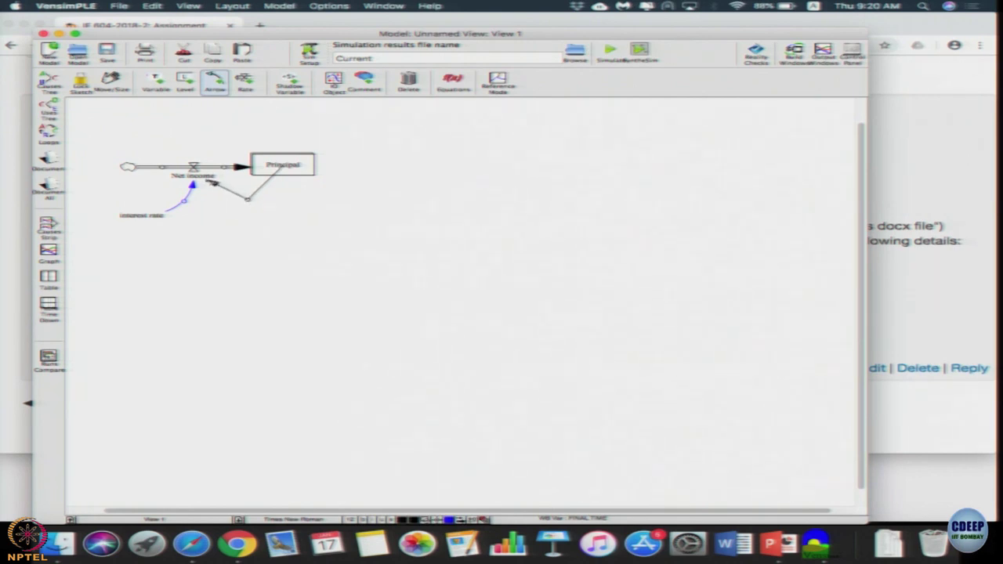
click(196, 180)
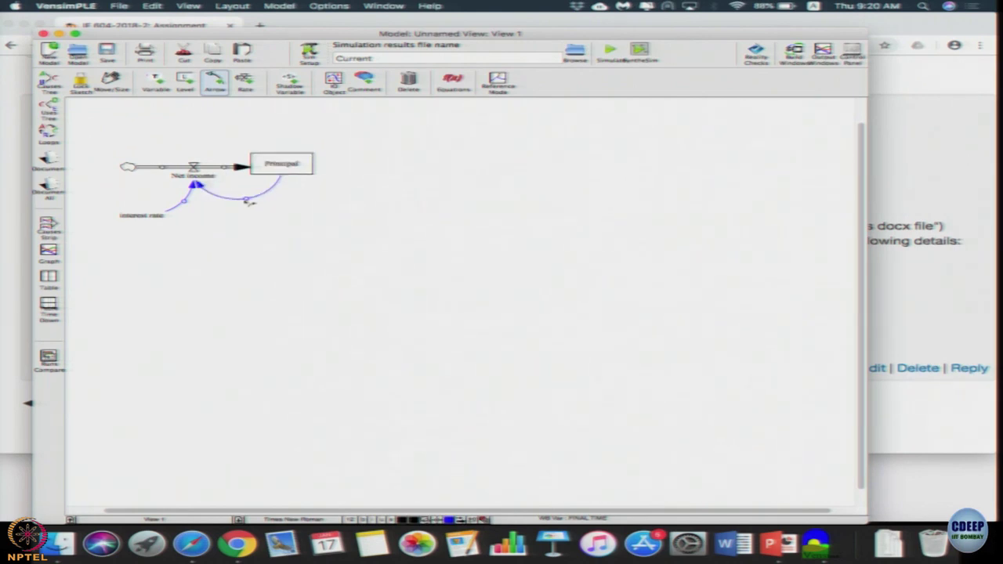
drag(249, 201, 245, 192)
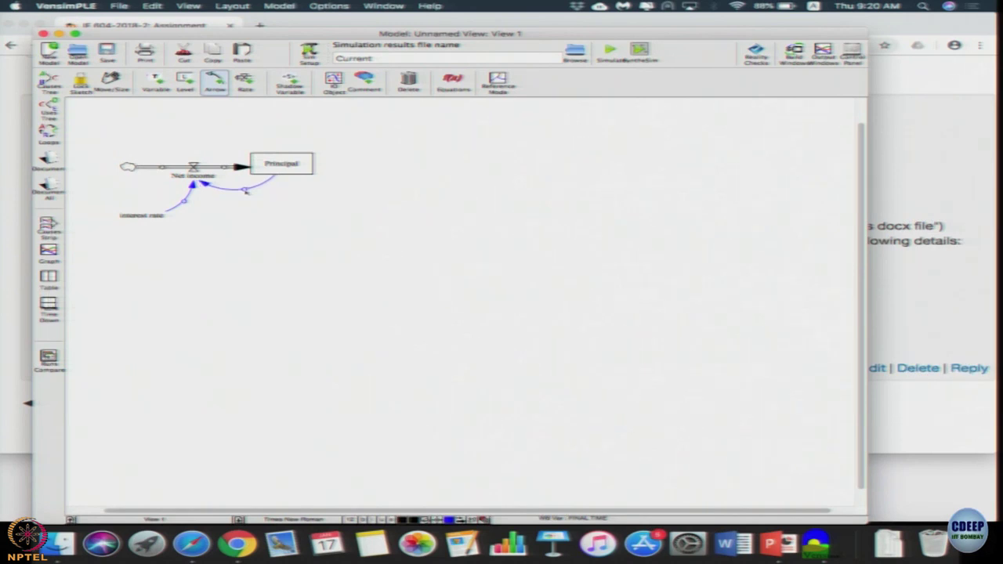
Open the Principal stock's equation with the Equations tool
click(460, 92)
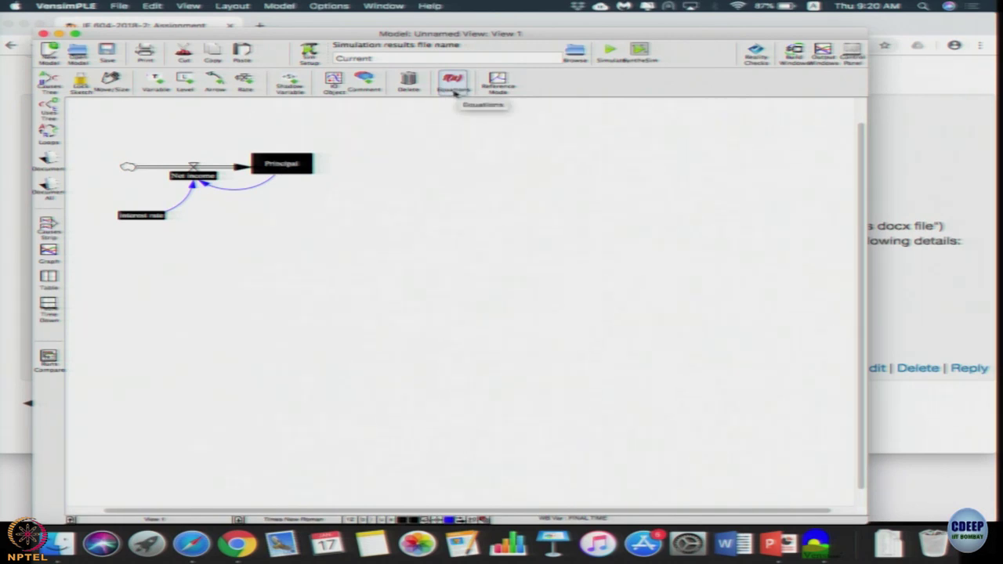
click(454, 89)
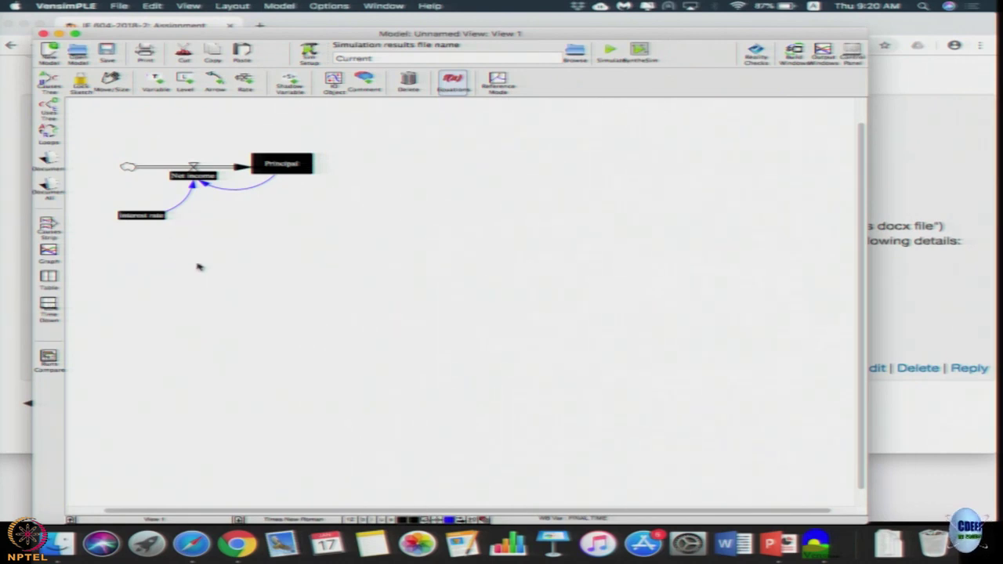
click(290, 167)
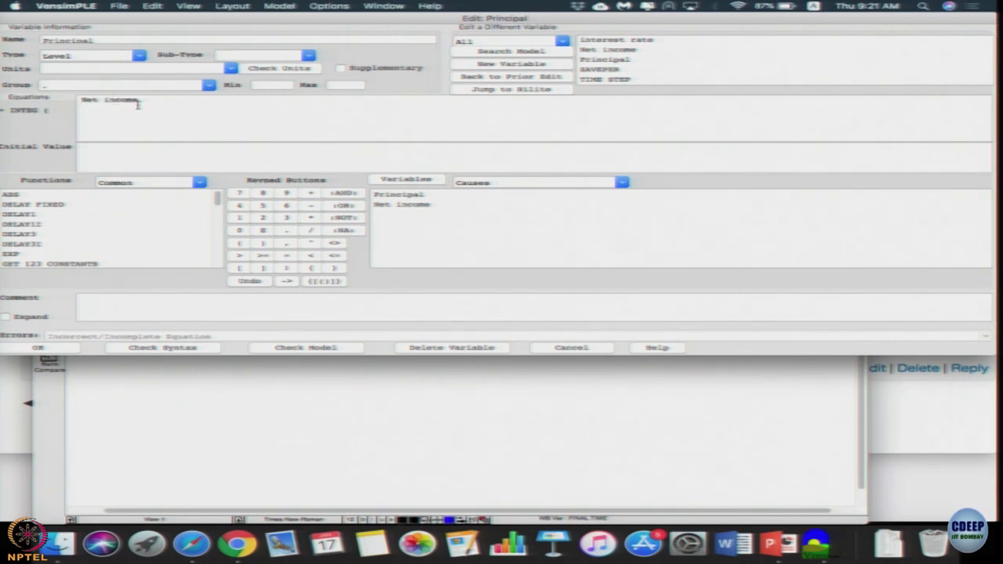
Give Principal initial value 100 and units Rs
click(93, 148)
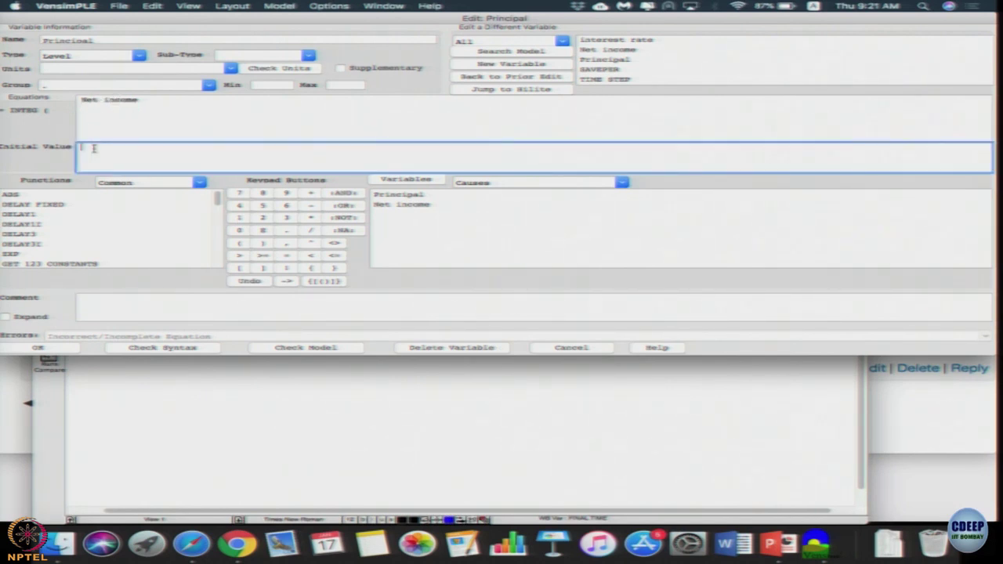
text(100)
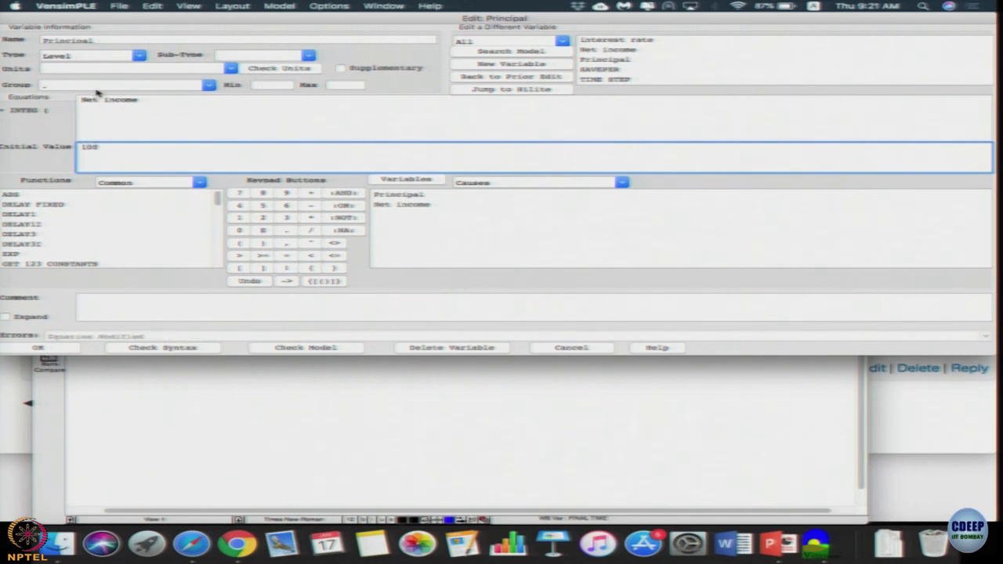
click(153, 69)
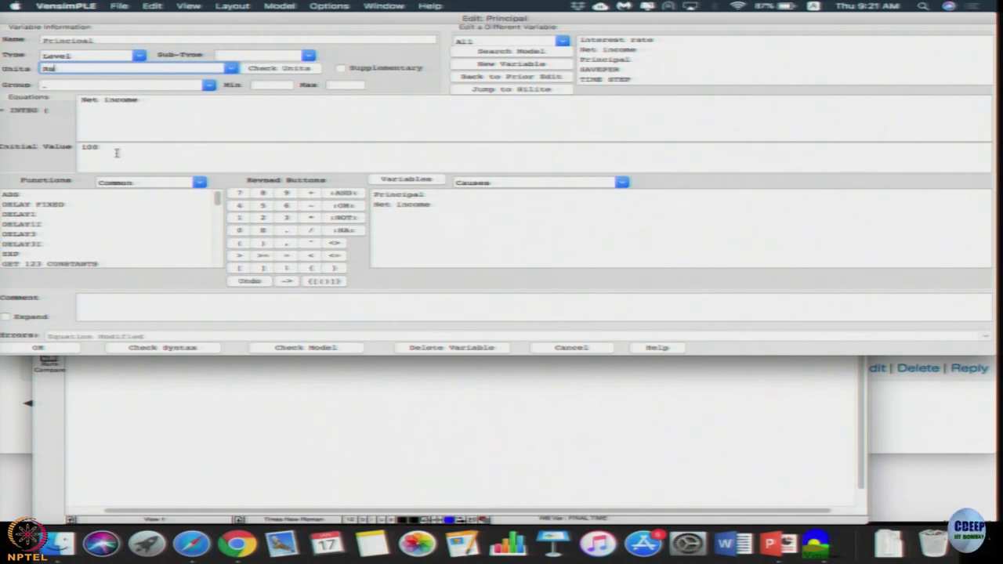
click(32, 348)
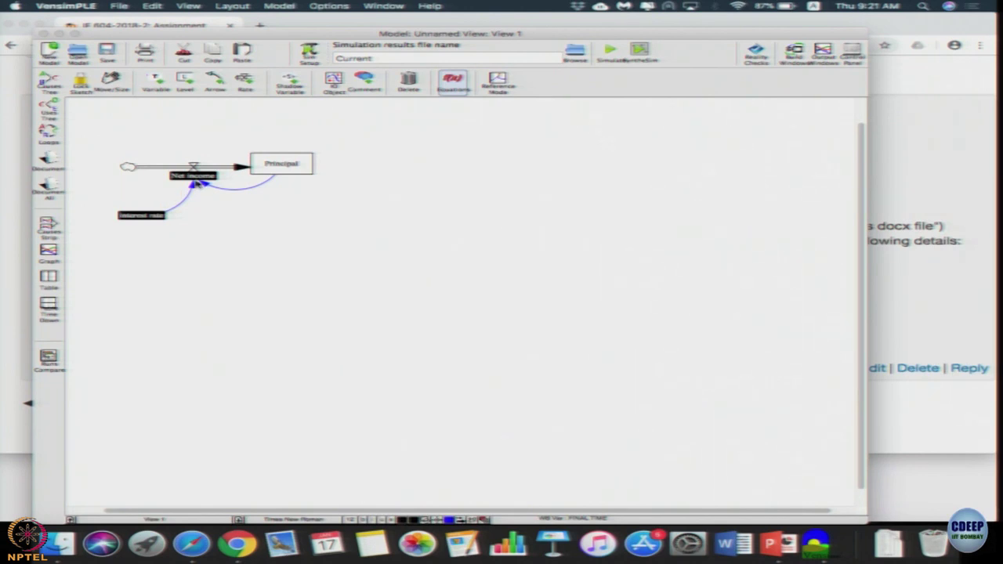
Set interest rate's equation to 0.15 with units 1/year
click(136, 220)
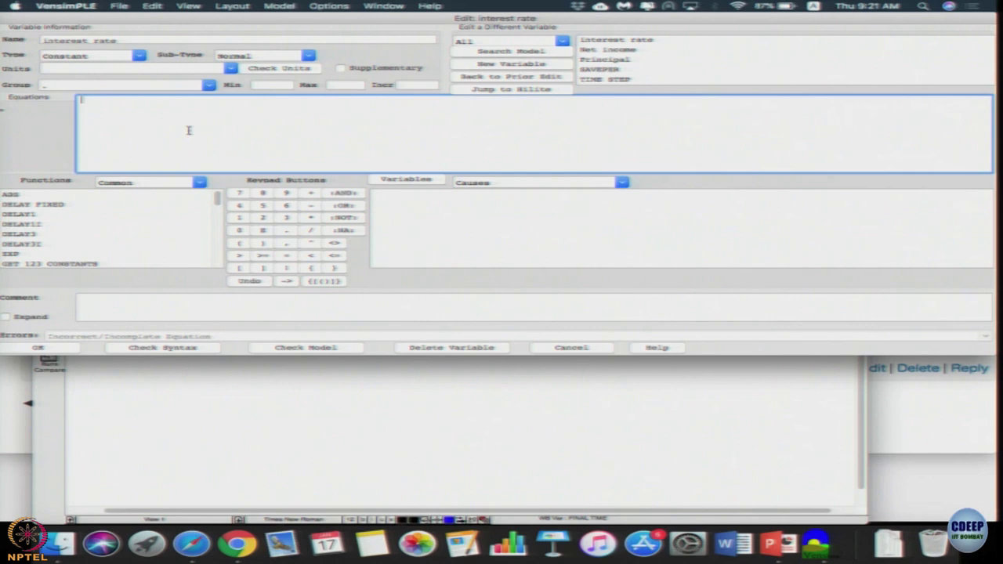
text(0.15)
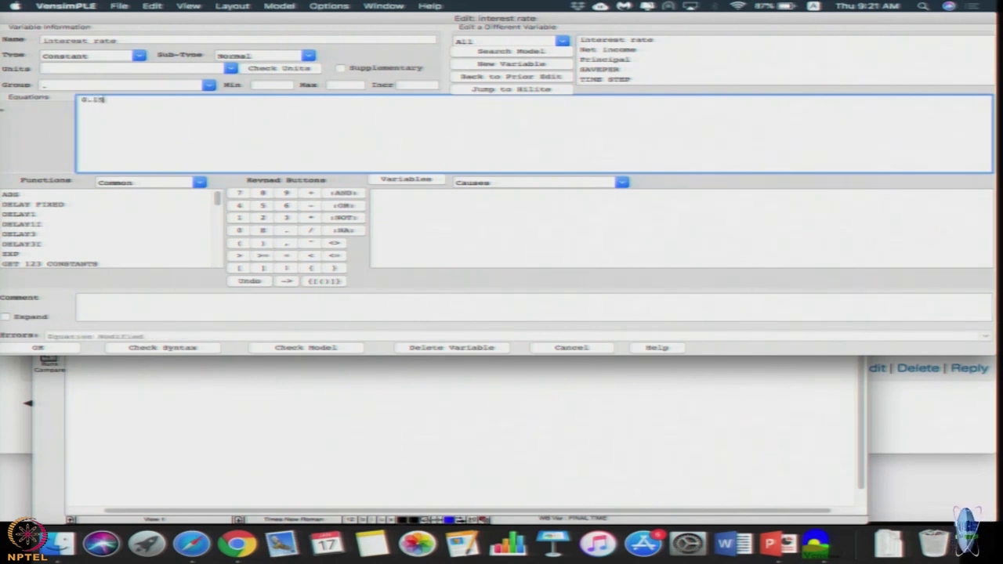
click(186, 69)
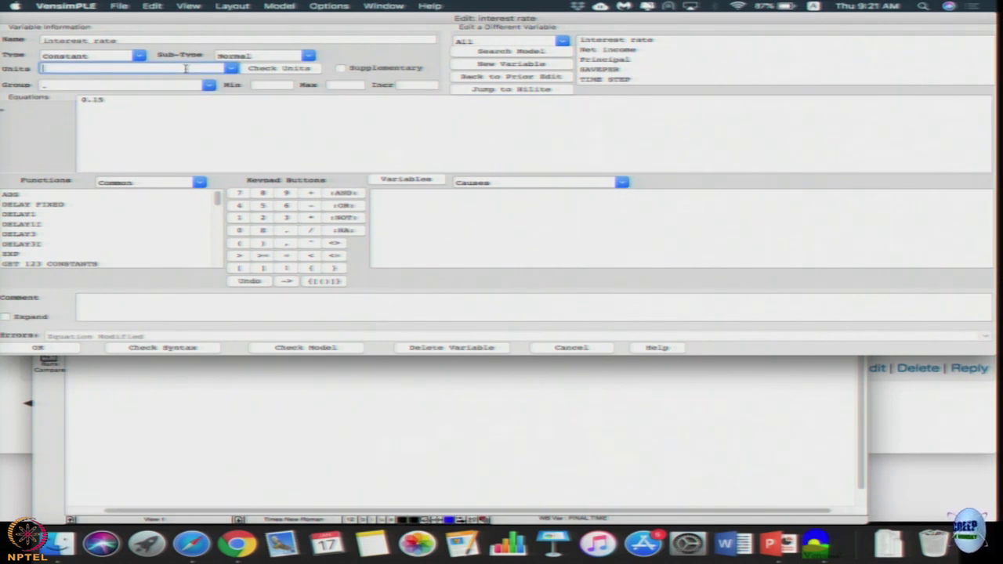
text(1/year)
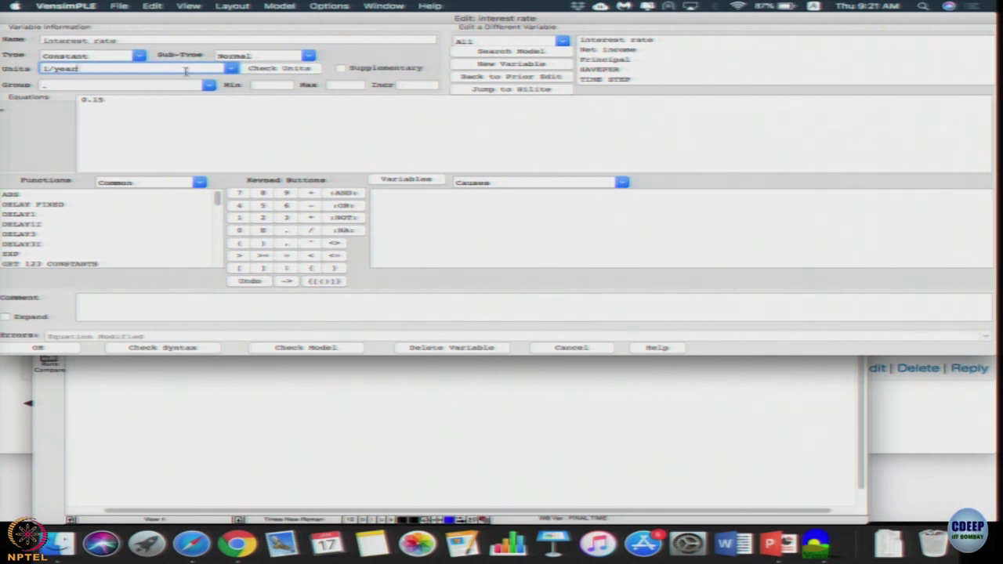
click(43, 349)
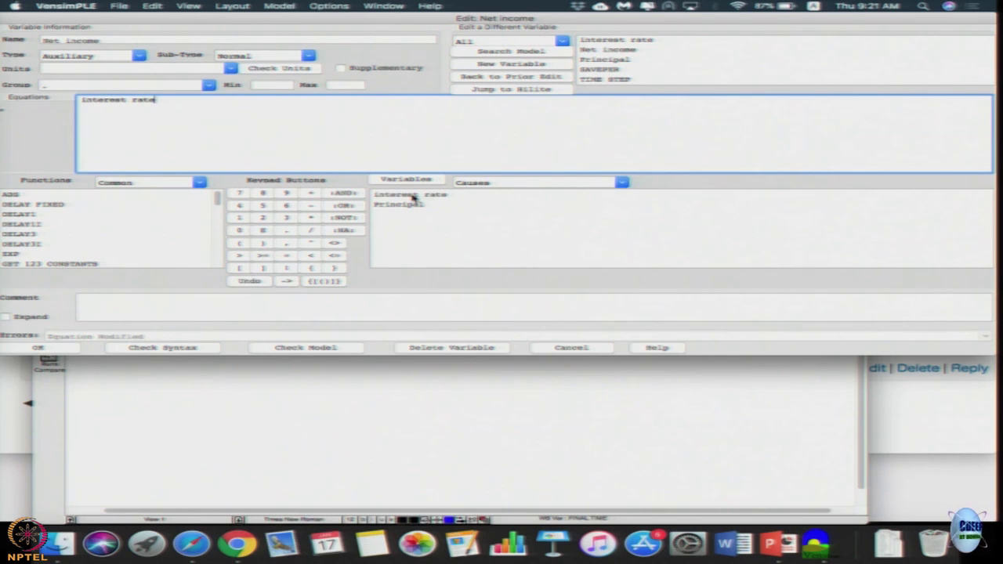
Enter interest rate*Principal as Net income's equation, with units Rs/year
text(*)
click(427, 207)
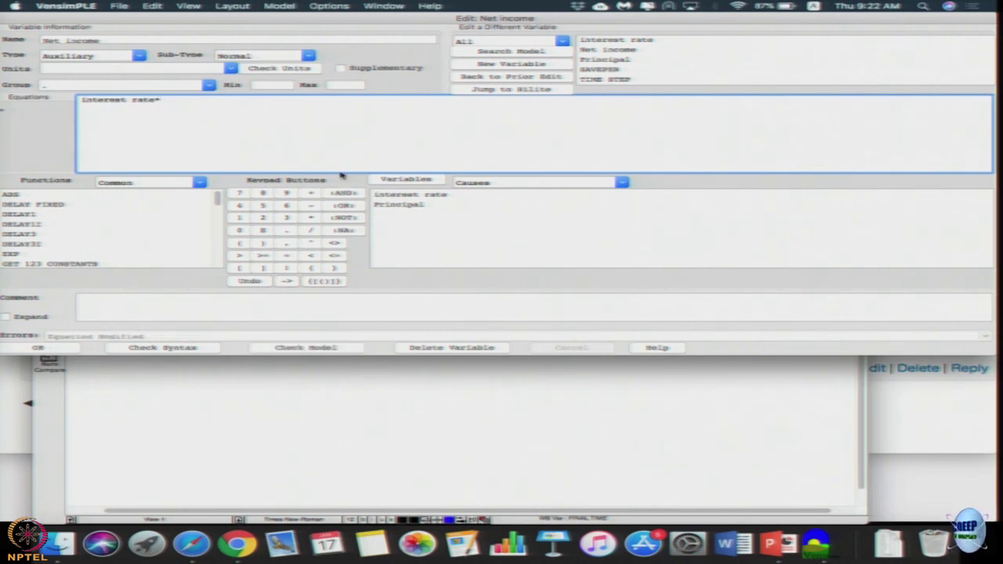
click(442, 207)
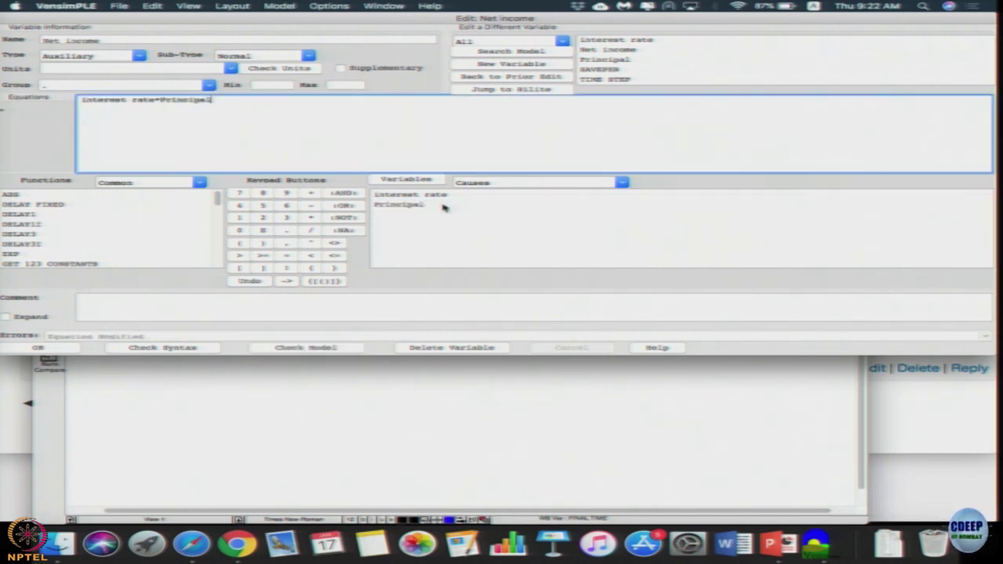
click(174, 68)
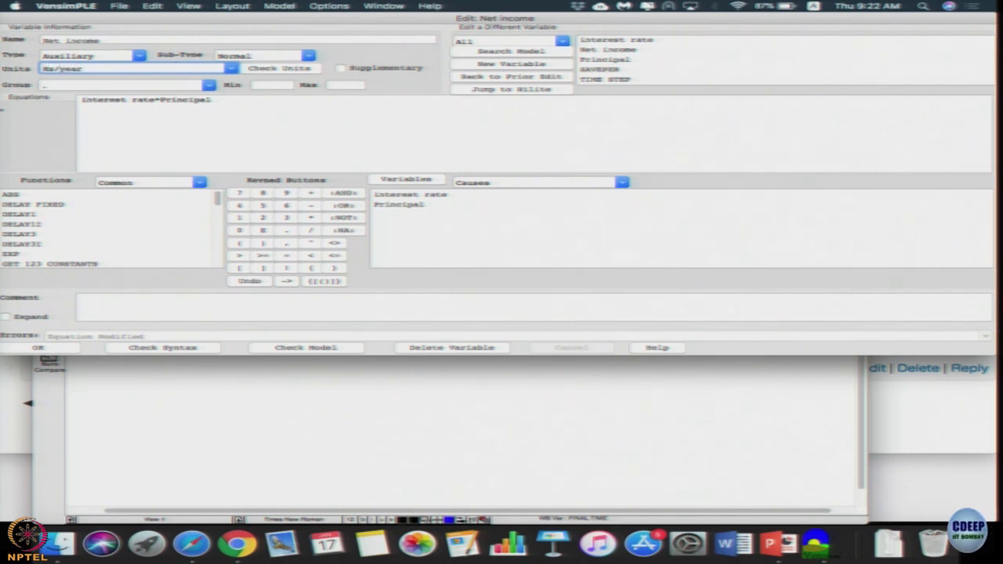
click(50, 347)
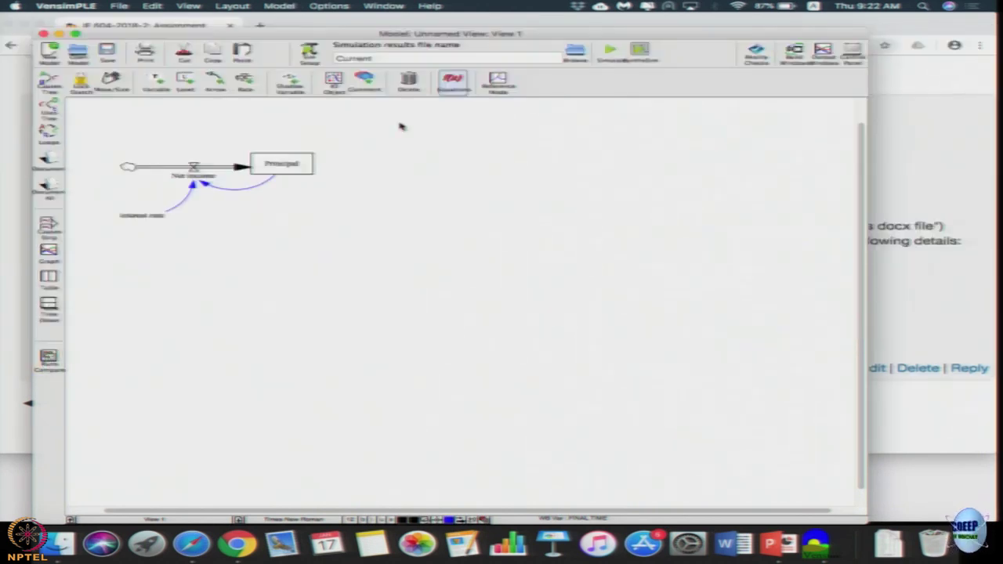
Maximize the window and run Units Check, accepting the sketch backup; units report OK
double_click(264, 33)
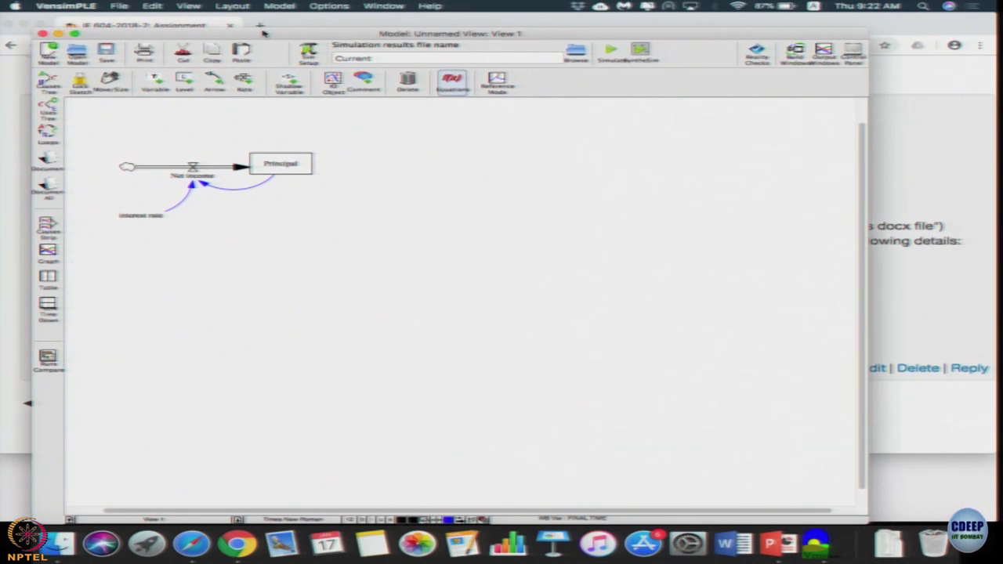
click(264, 7)
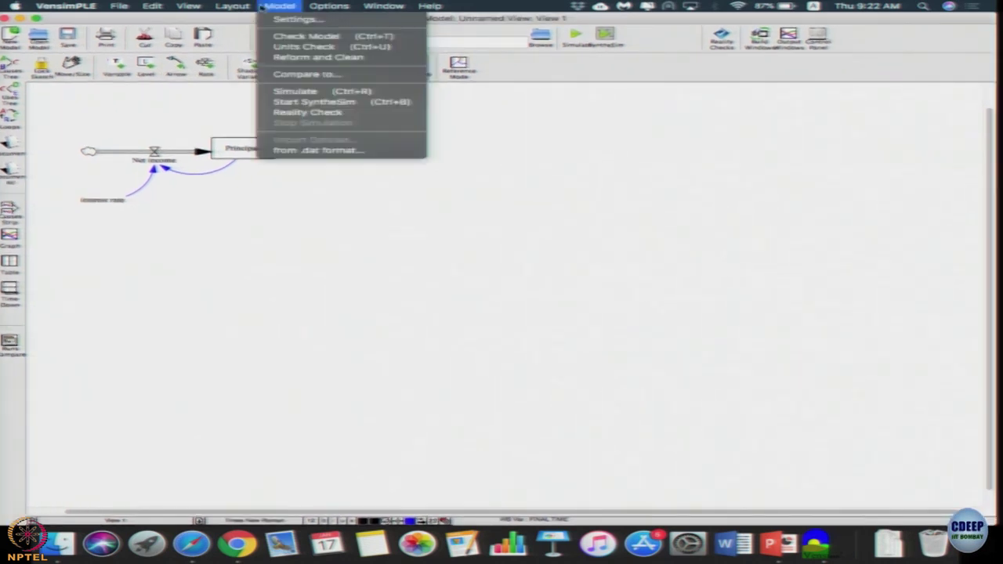
click(286, 47)
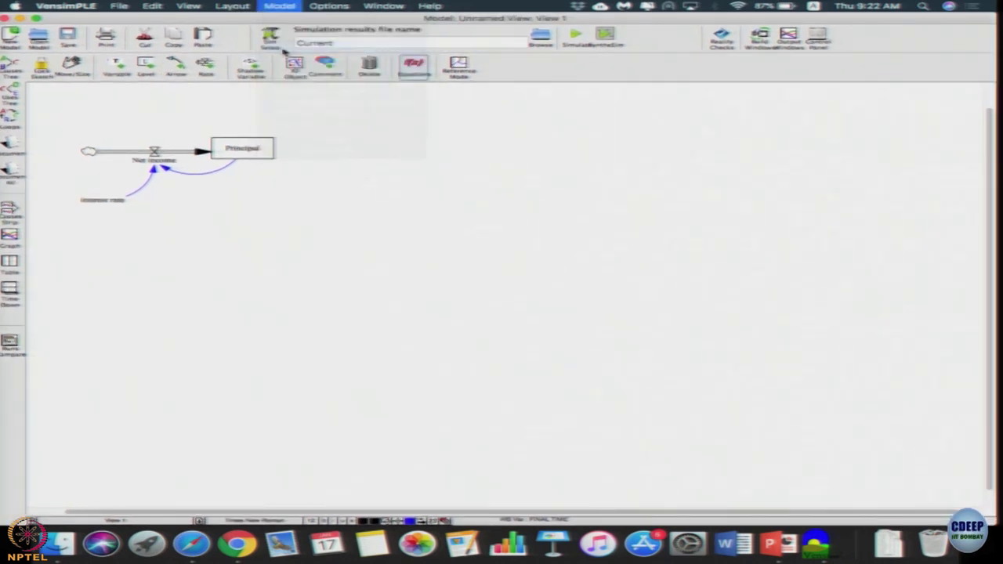
click(156, 105)
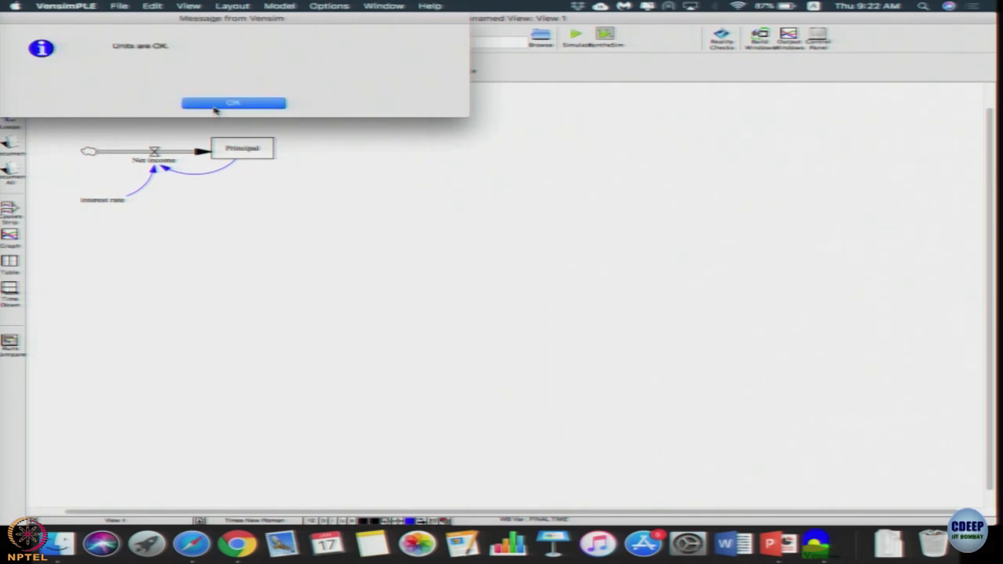
click(222, 106)
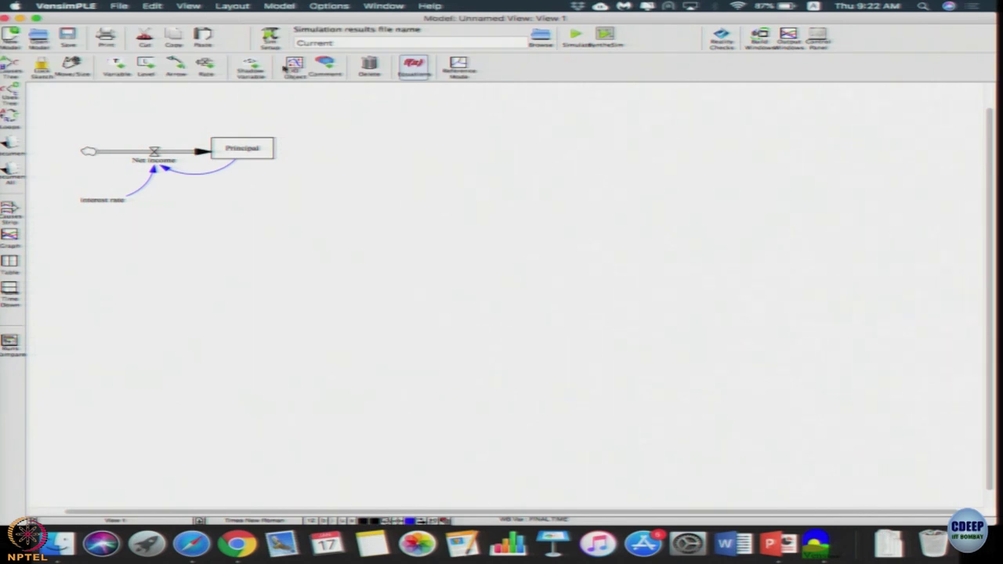
Run Check Model and confirm the model's structure and equations are OK
click(273, 7)
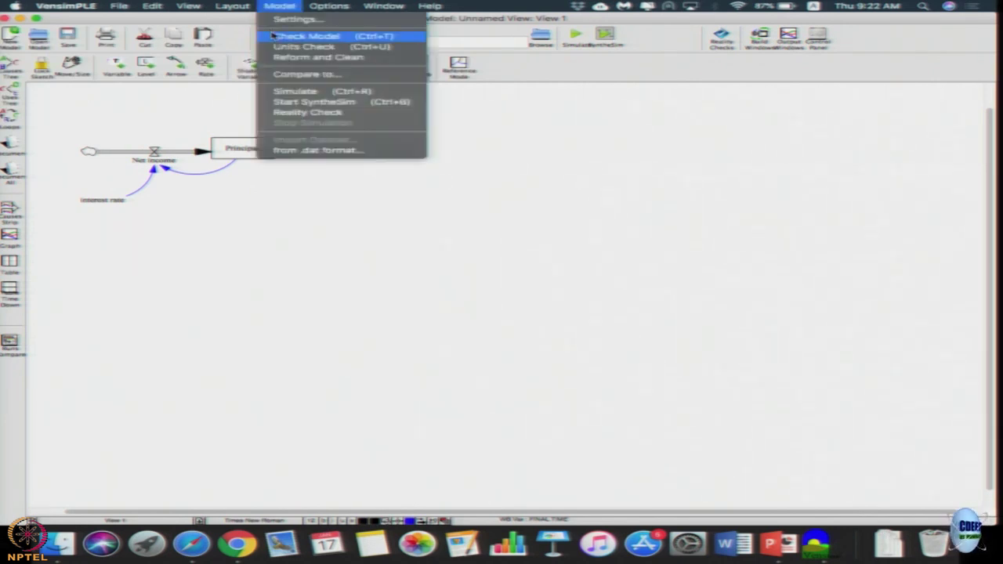
click(272, 36)
click(218, 106)
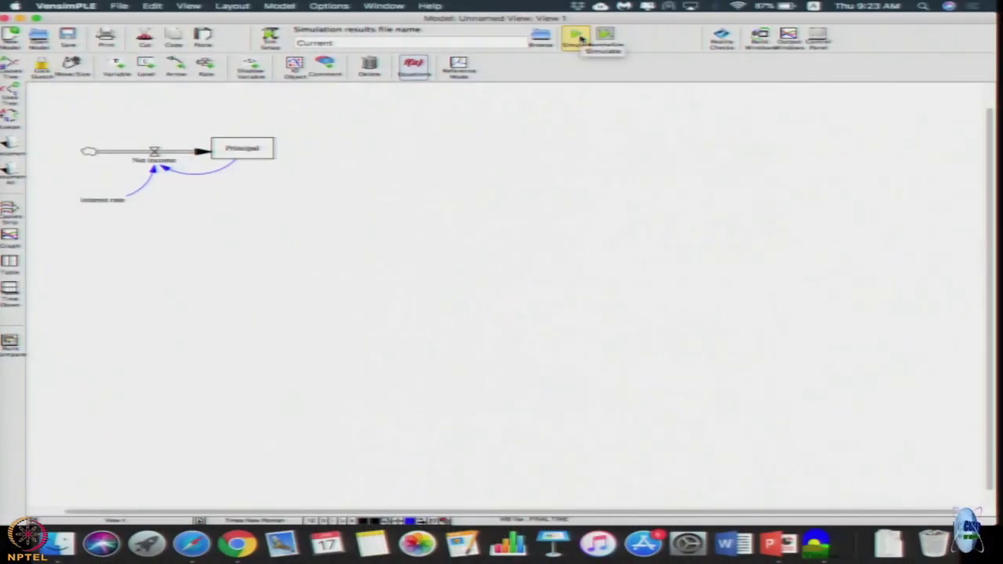
Simulate the model, accepting the sketch backup and saving results as dataset Untitled1
click(578, 35)
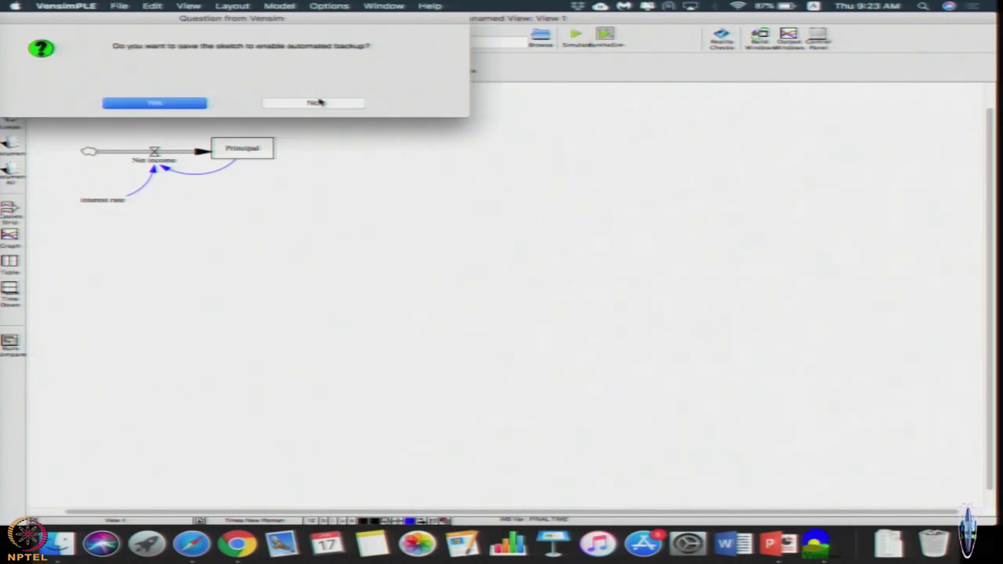
click(188, 106)
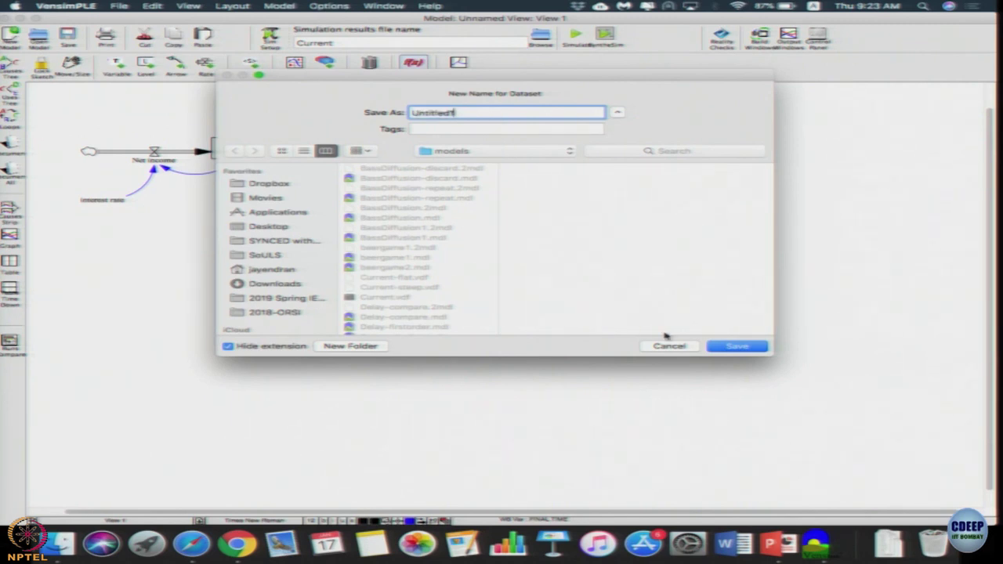
click(733, 348)
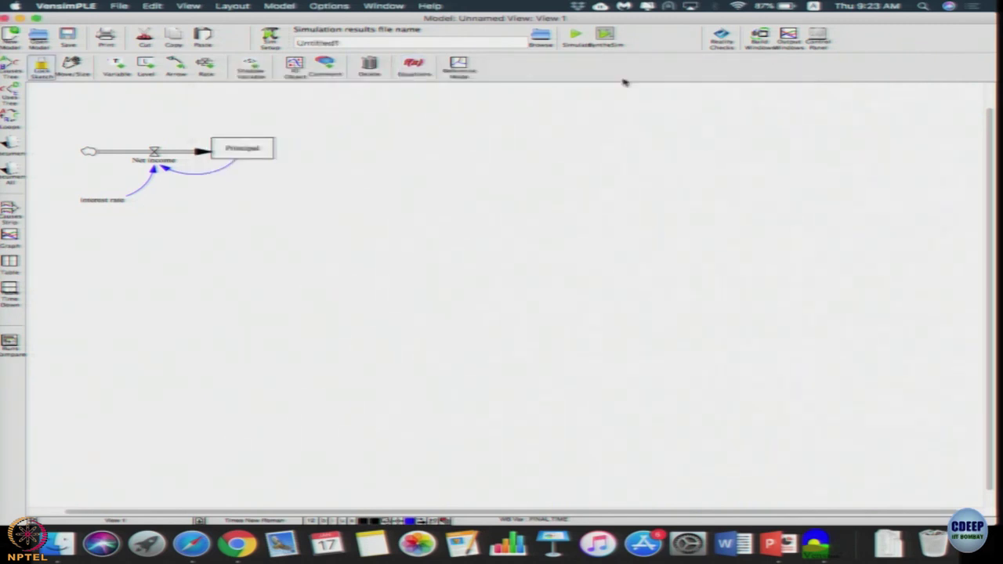
Select the Principal stock and re-run the simulation, overwriting the Untitled1 dataset
click(253, 156)
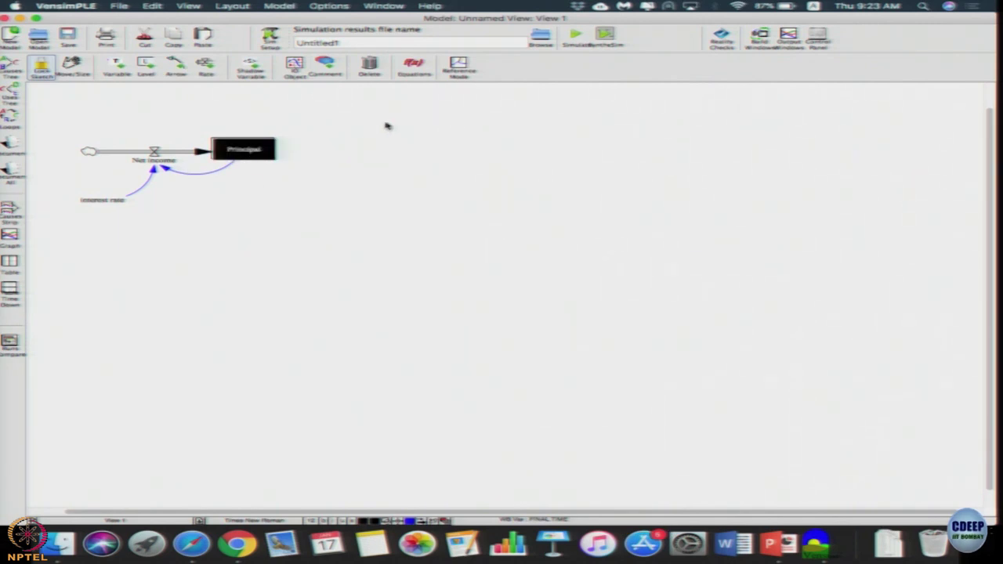
click(575, 34)
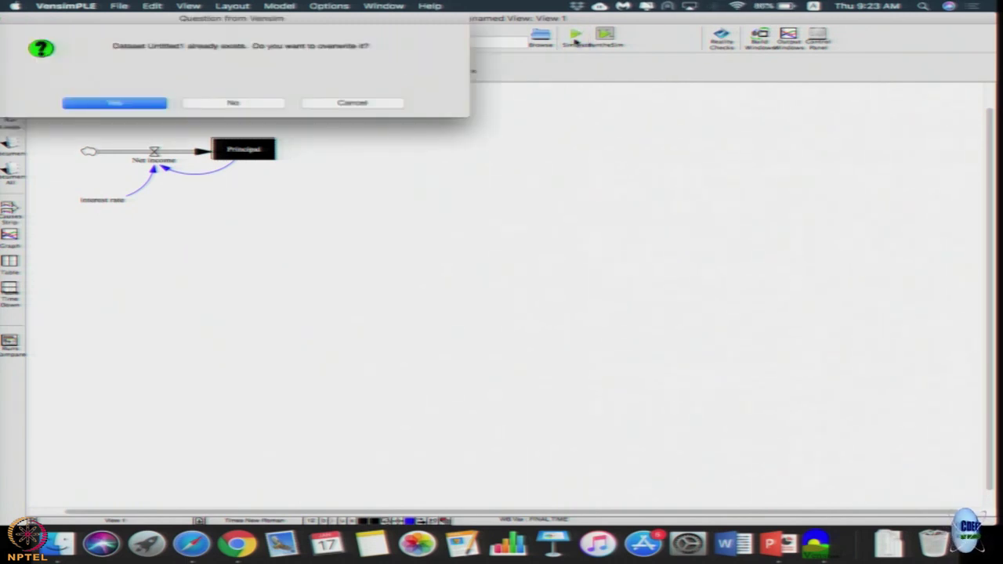
click(114, 103)
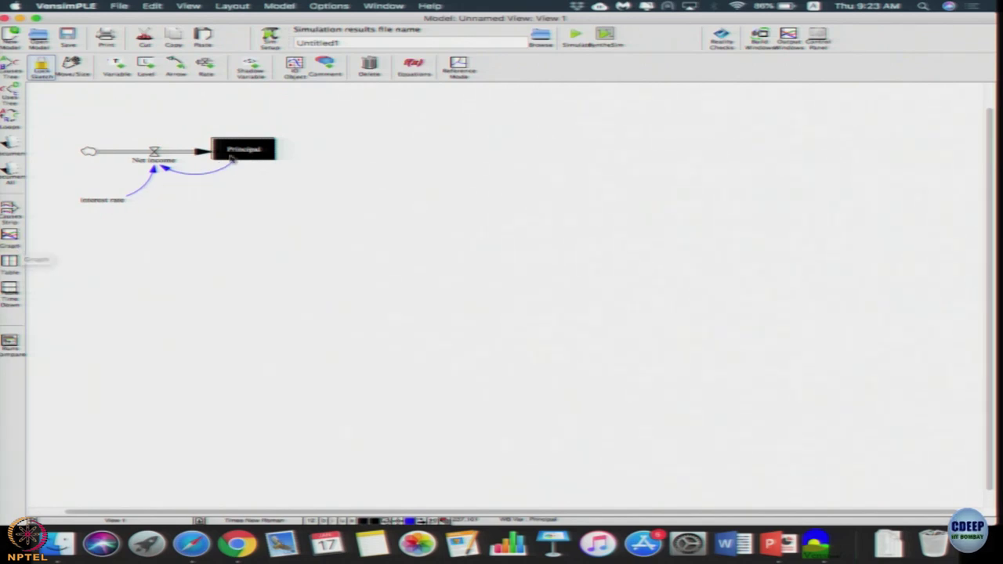
click(154, 172)
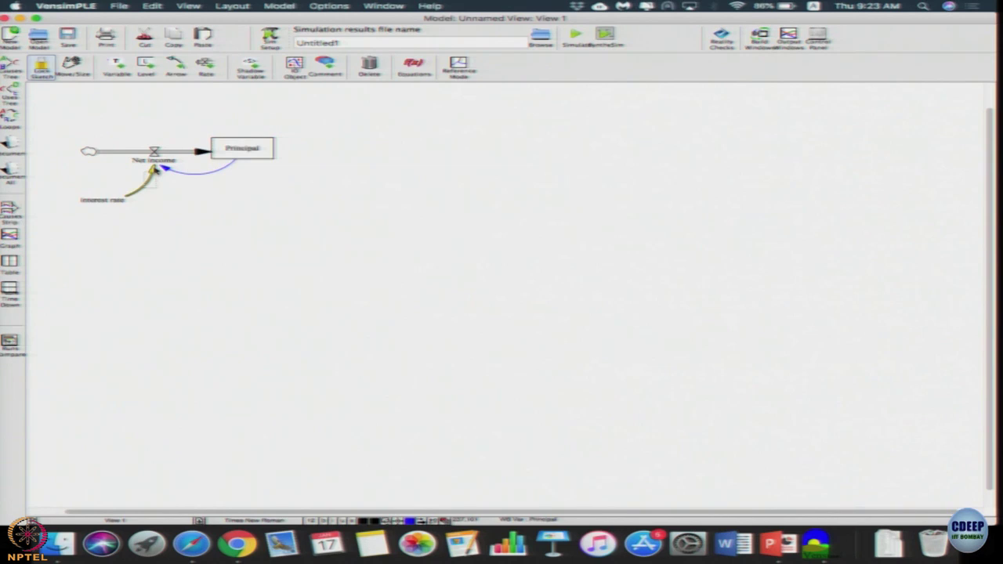
click(155, 161)
click(100, 201)
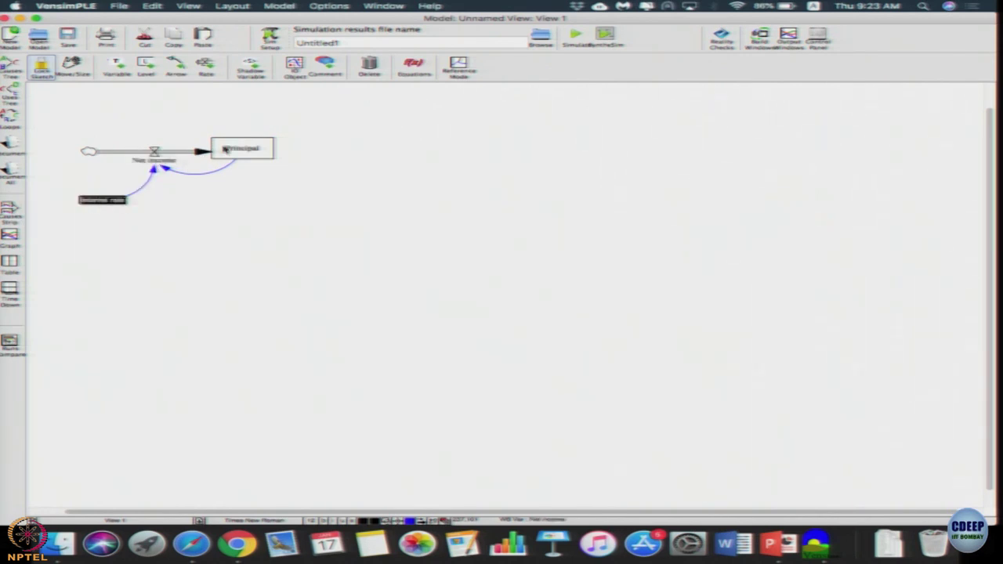
click(251, 149)
click(14, 243)
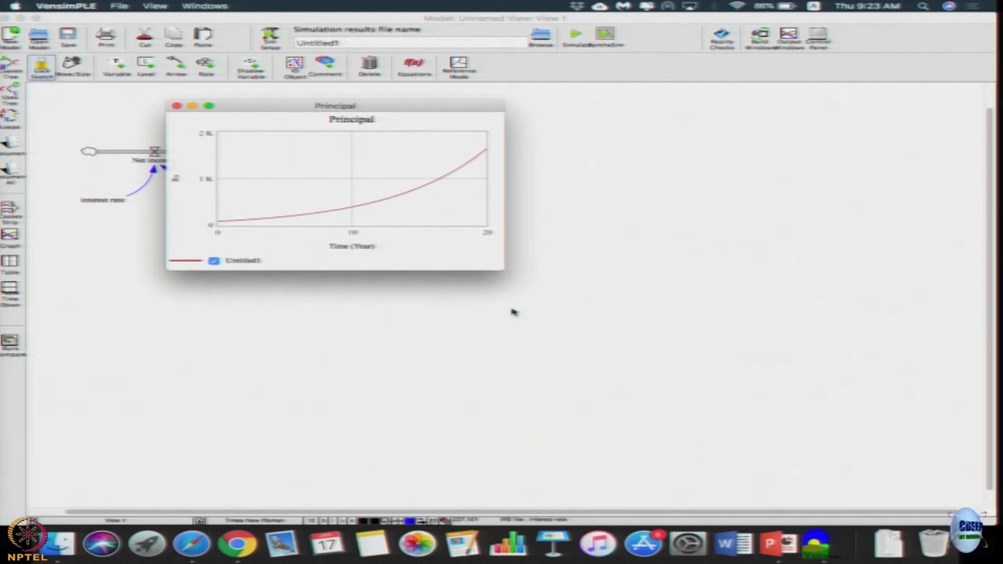
drag(501, 269, 719, 427)
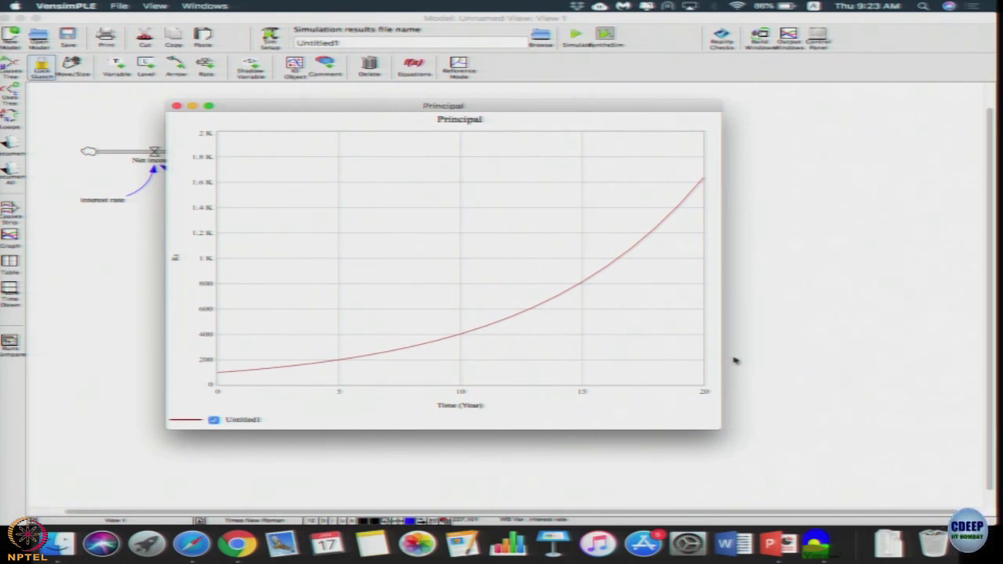
drag(721, 350, 887, 350)
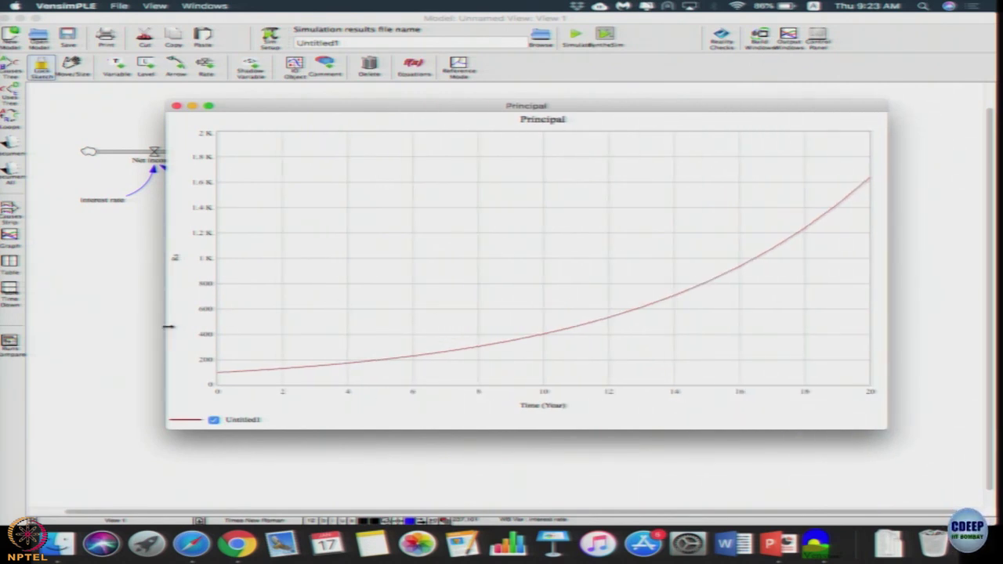
drag(168, 328, 30, 321)
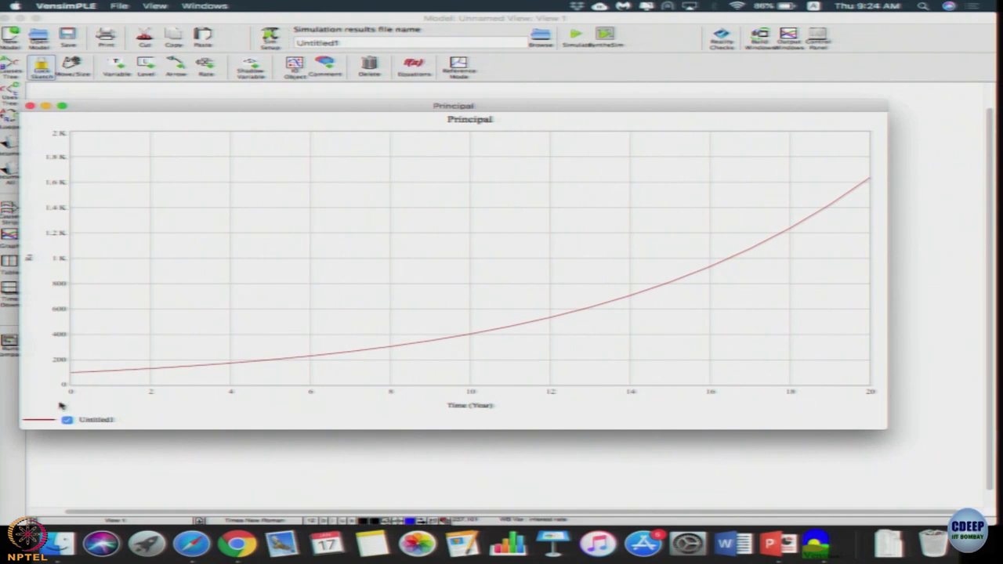
drag(297, 110, 319, 127)
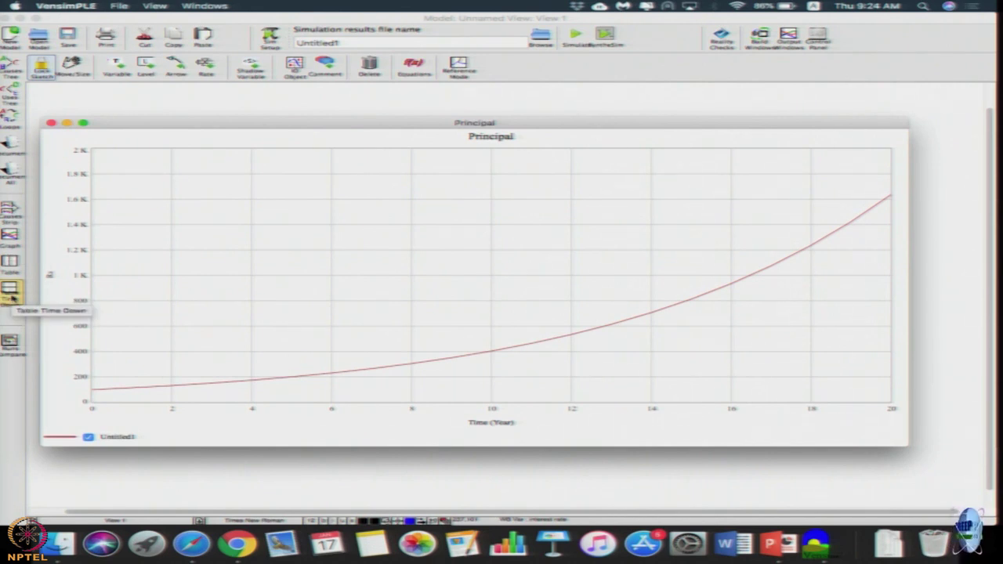
click(10, 291)
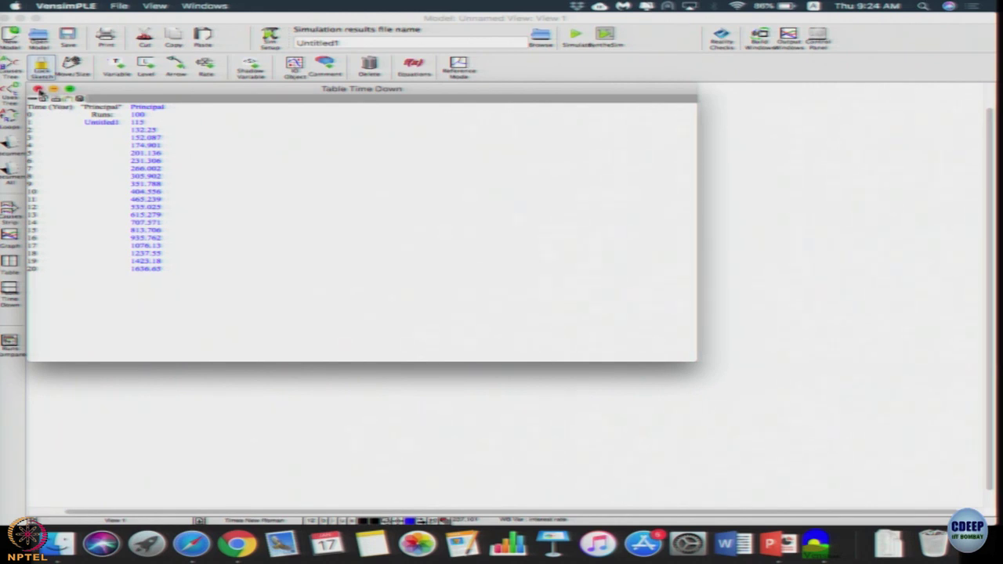
click(37, 90)
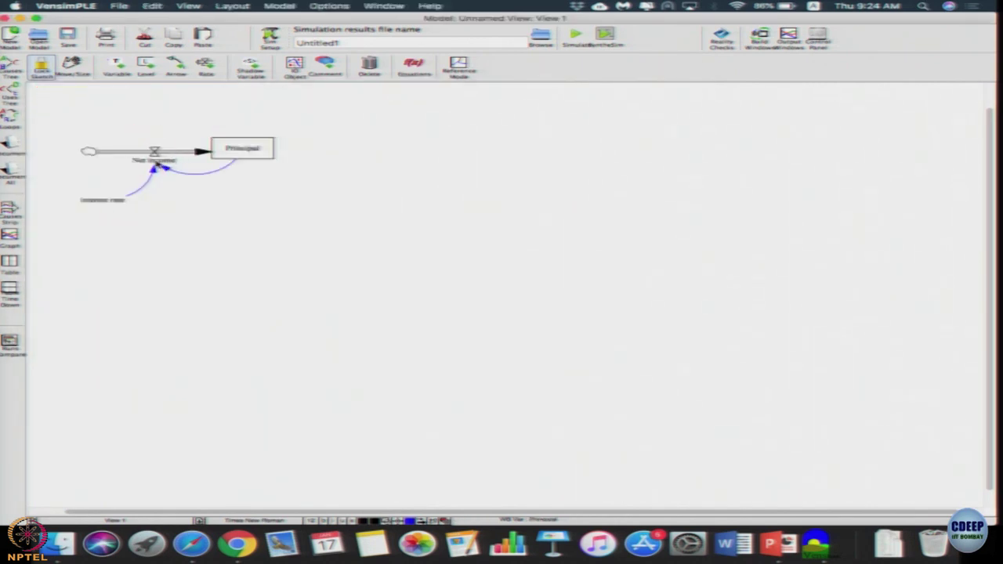
click(145, 162)
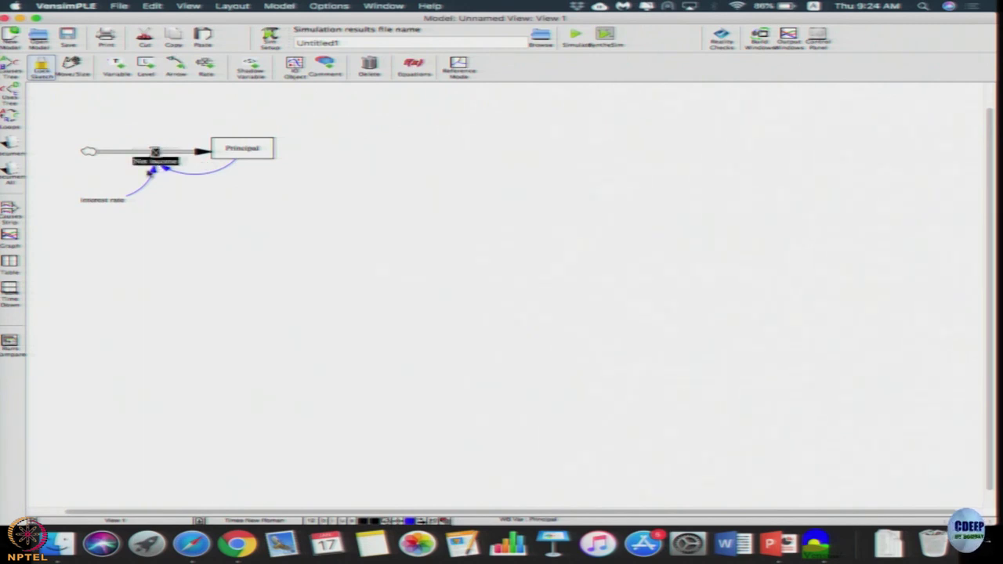
click(10, 237)
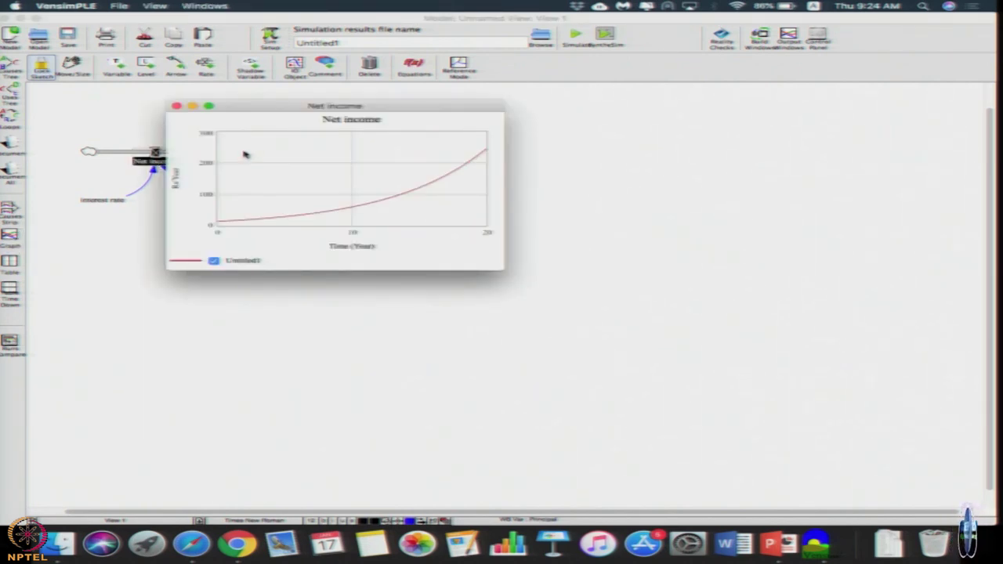
drag(266, 105, 570, 137)
click(481, 137)
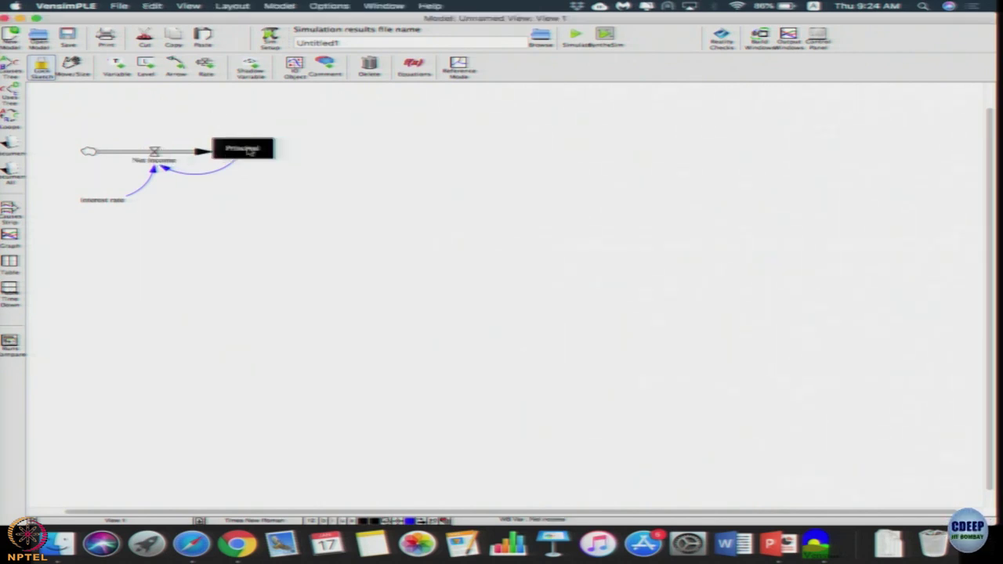
click(16, 218)
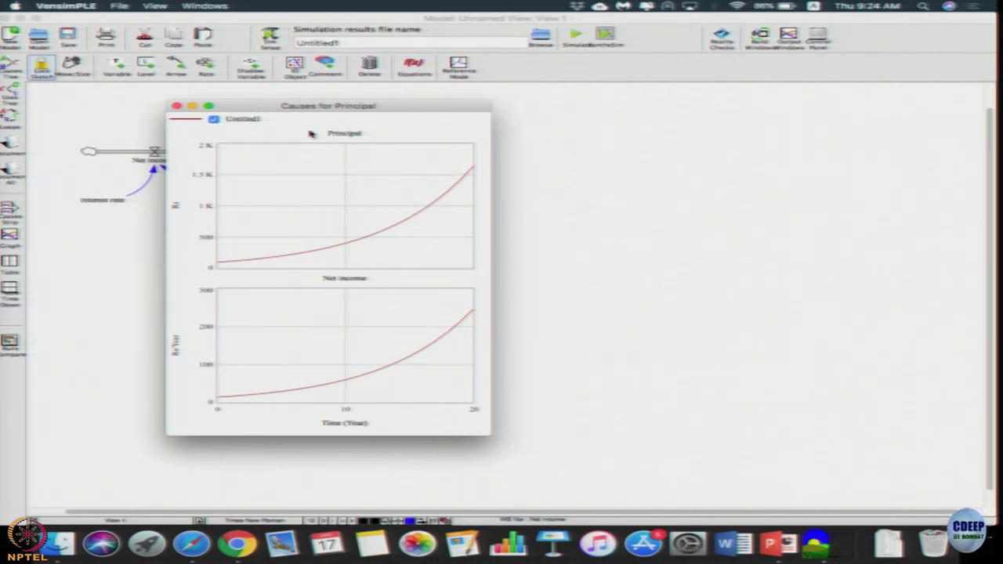
click(176, 106)
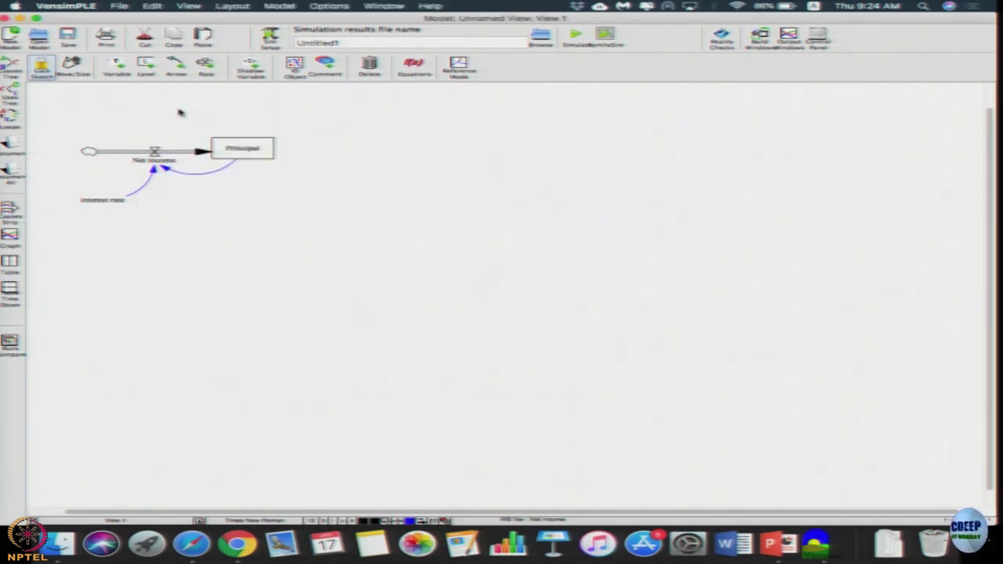